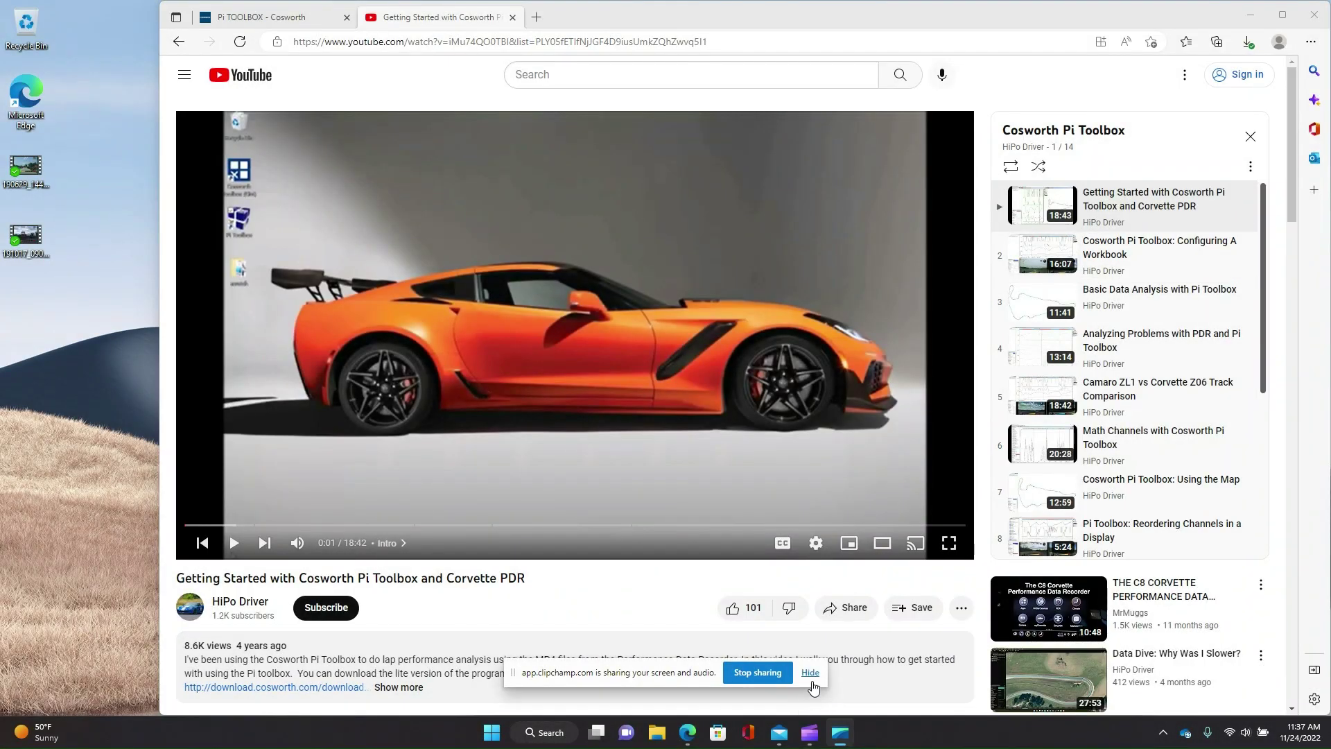
Dismiss the screen-sharing bar and switch to the 'Pi TOOLBOX - Cosworth' browser tab.
{"action": "left_click", "coordinate": [810, 674]}
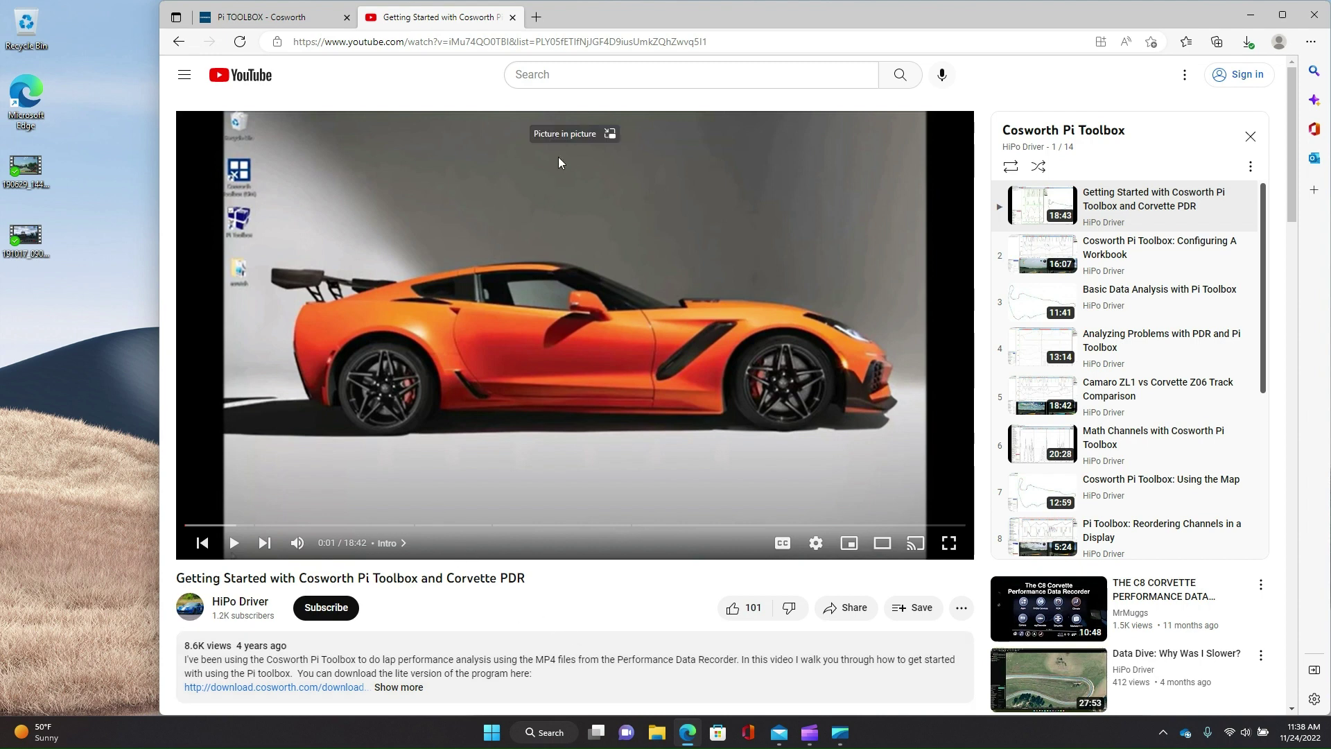
{"action": "left_click", "coordinate": [262, 17]}
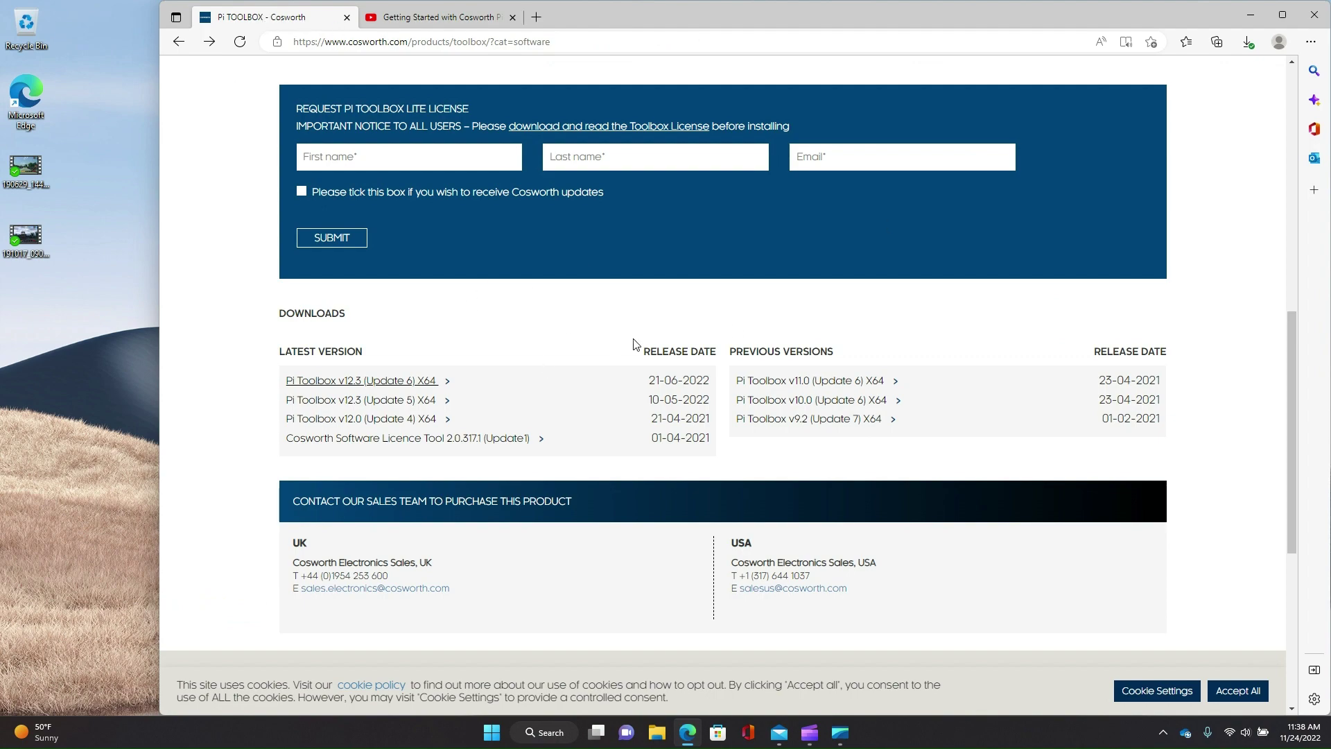
{"action": "scroll", "coordinate": [610, 333], "scroll_direction": "up", "scroll_amount": 10}
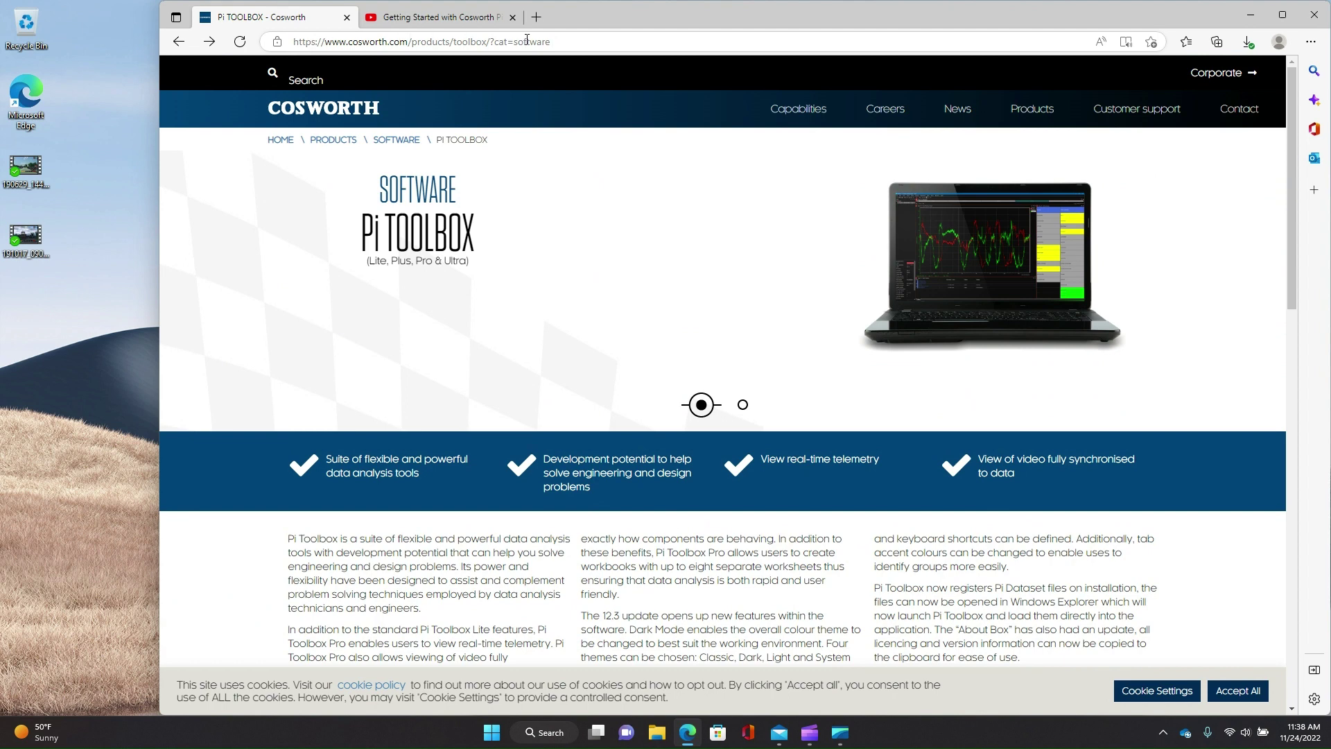
{"action": "left_click", "coordinate": [560, 41]}
{"action": "left_click", "coordinate": [564, 43]}
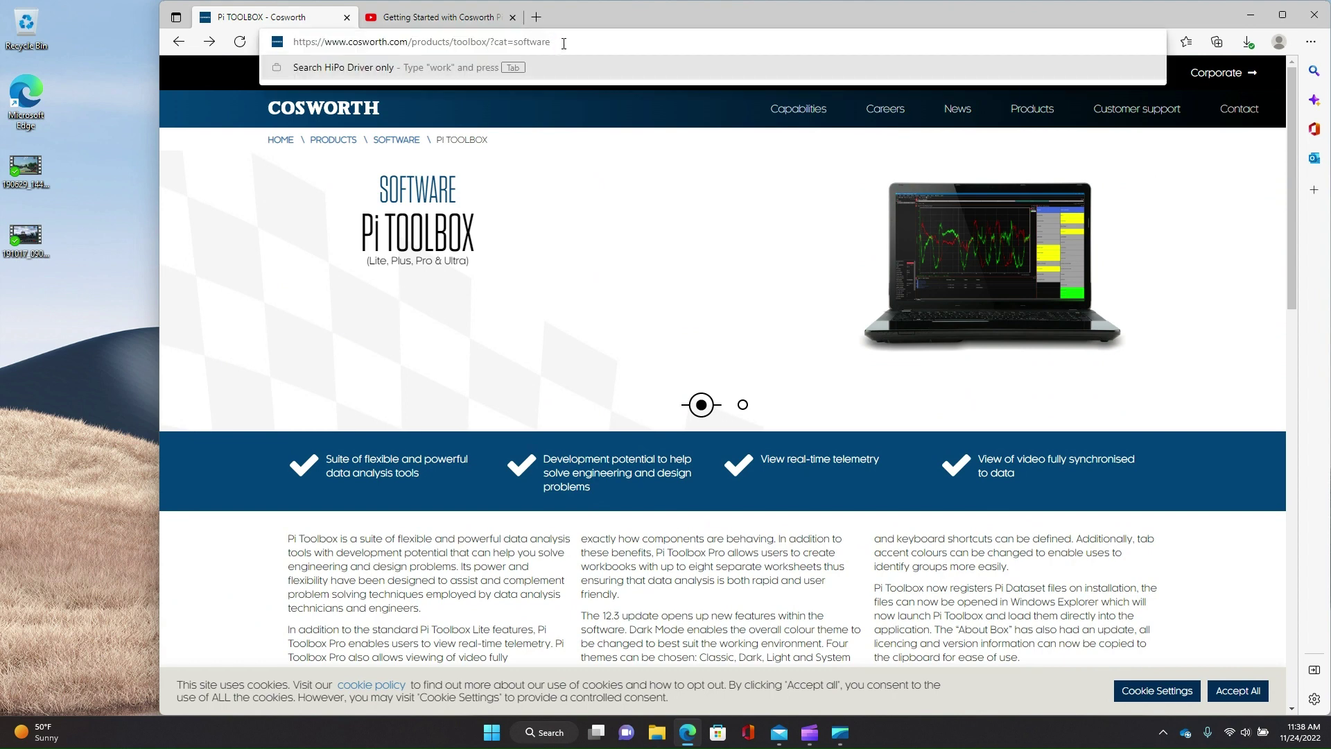
{"action": "key", "text": "BackSpace"}
{"action": "key", "text": "BackSpace"}
{"action": "key", "text": "BackSpace"}
{"action": "key", "text": "BackSpace"}
{"action": "key", "text": "BackSpace"}
{"action": "key", "text": "BackSpace"}
{"action": "key", "text": "BackSpace"}
{"action": "key", "text": "BackSpace"}
{"action": "key", "text": "BackSpace"}
{"action": "key", "text": "BackSpace"}
{"action": "key", "text": "BackSpace"}
{"action": "key", "text": "BackSpace"}
{"action": "key", "text": "BackSpace"}
{"action": "key", "text": "BackSpace"}
{"action": "key", "text": "BackSpace"}
{"action": "key", "text": "BackSpace"}
{"action": "key", "text": "BackSpace"}
{"action": "key", "text": "BackSpace"}
{"action": "key", "text": "BackSpace"}
{"action": "key", "text": "BackSpace"}
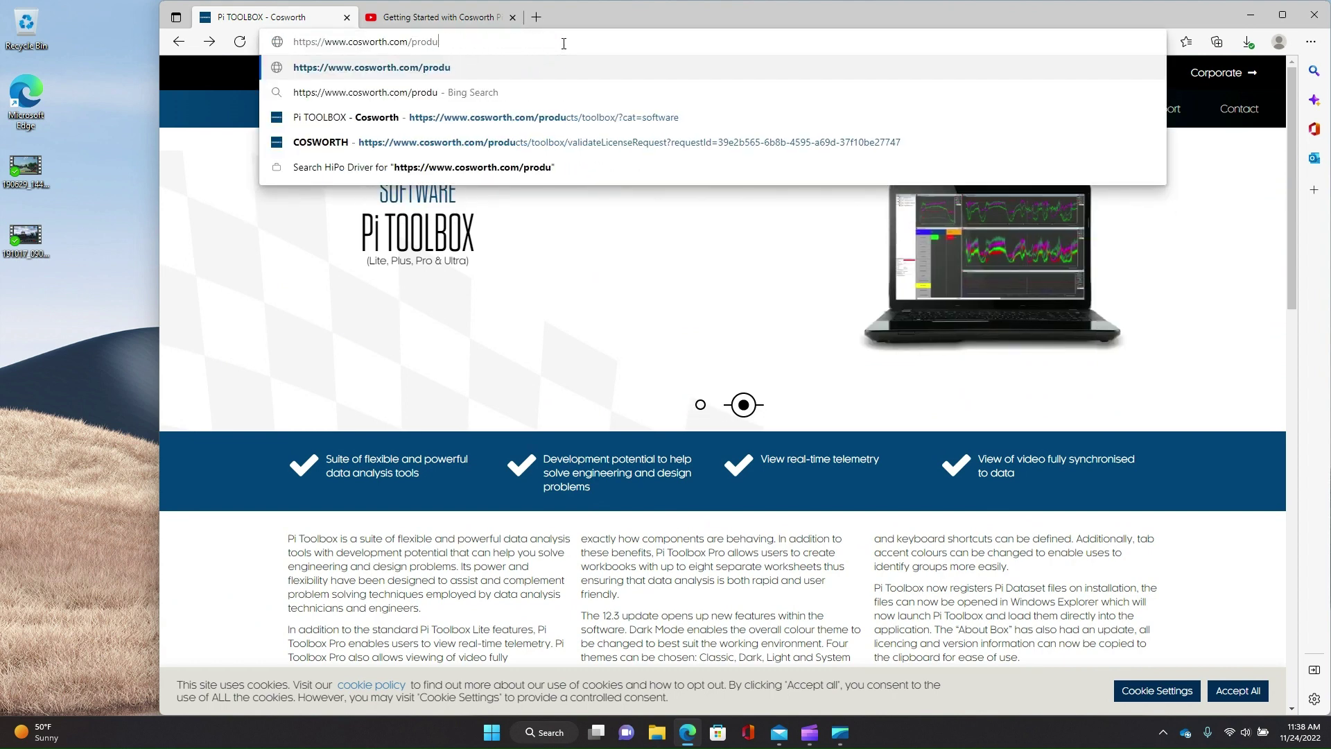
{"action": "key", "text": "BackSpace"}
{"action": "key", "text": "BackSpace"}
{"action": "key", "text": "BackSpace"}
{"action": "key", "text": "BackSpace"}
{"action": "key", "text": "BackSpace"}
{"action": "key", "text": "BackSpace"}
{"action": "key", "text": "Return"}
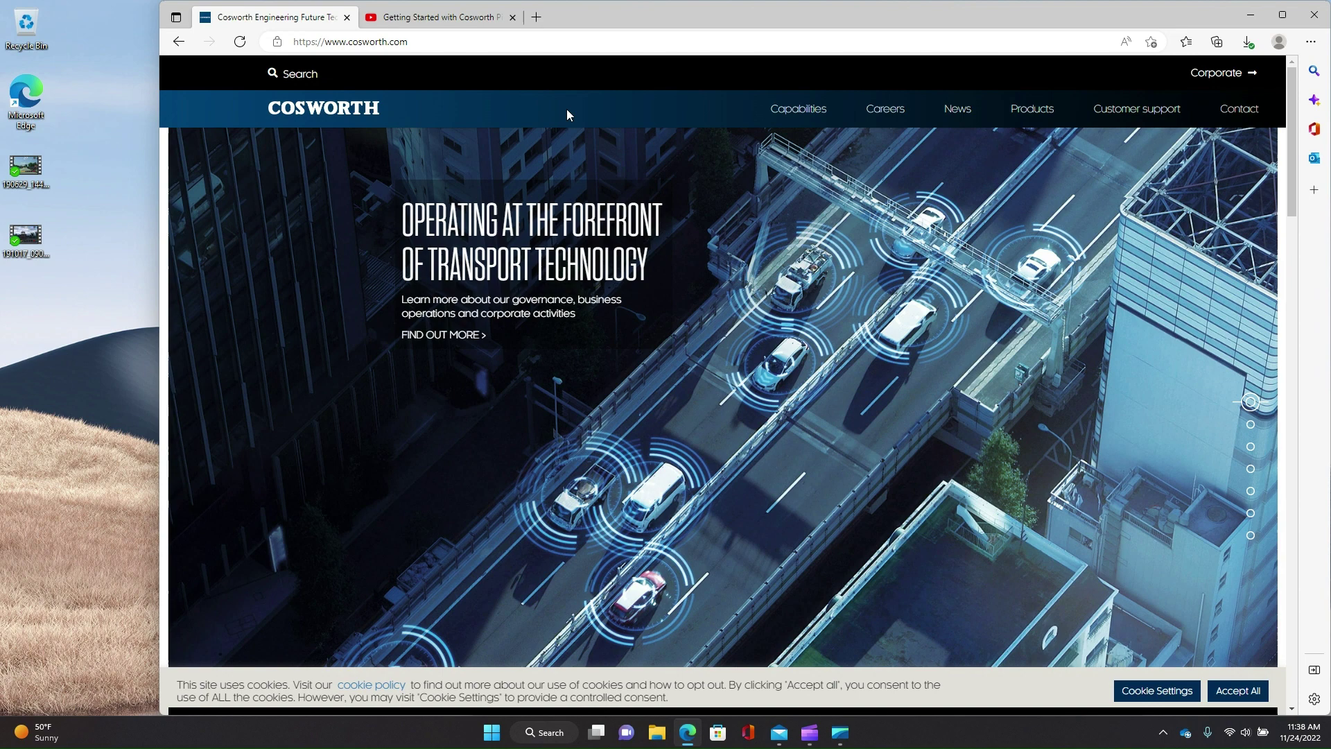
Go through Products > Race products to the GT Sports page and scroll to Software.
{"action": "mouse_move", "coordinate": [1032, 111]}
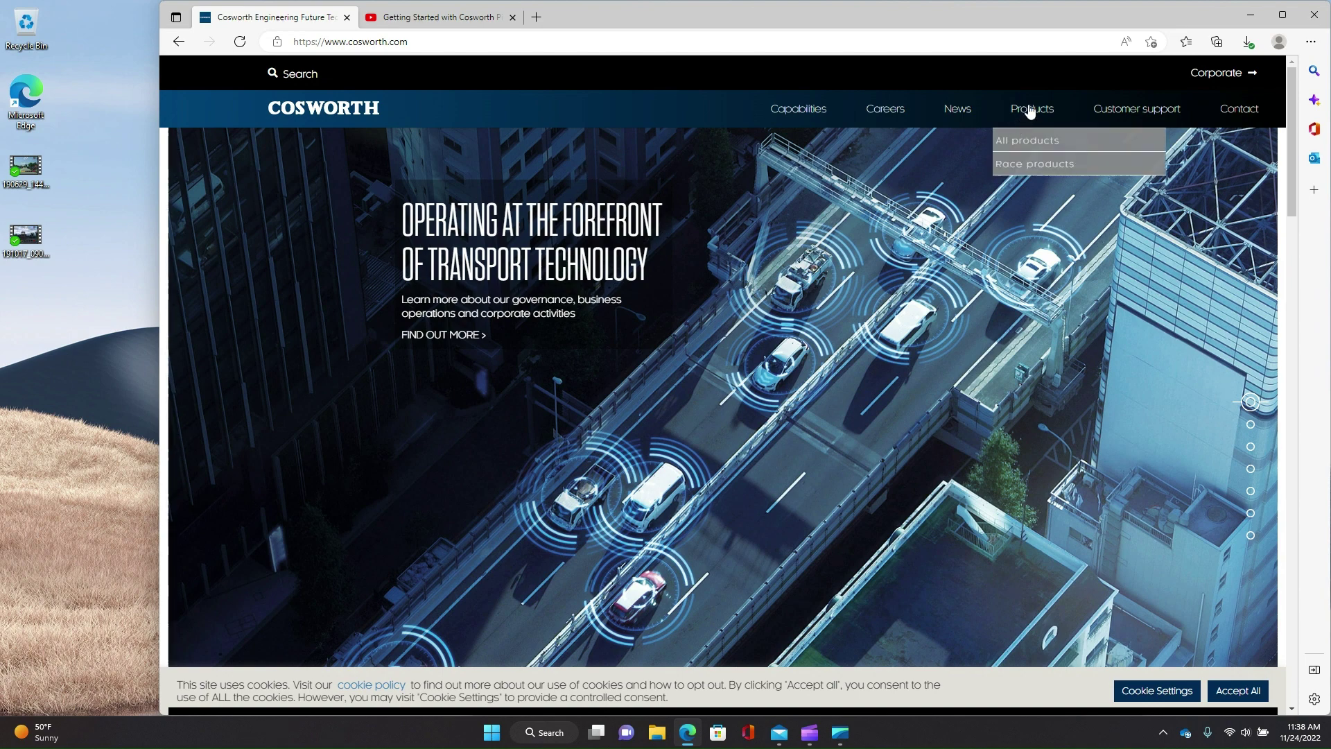
{"action": "left_click", "coordinate": [1032, 166]}
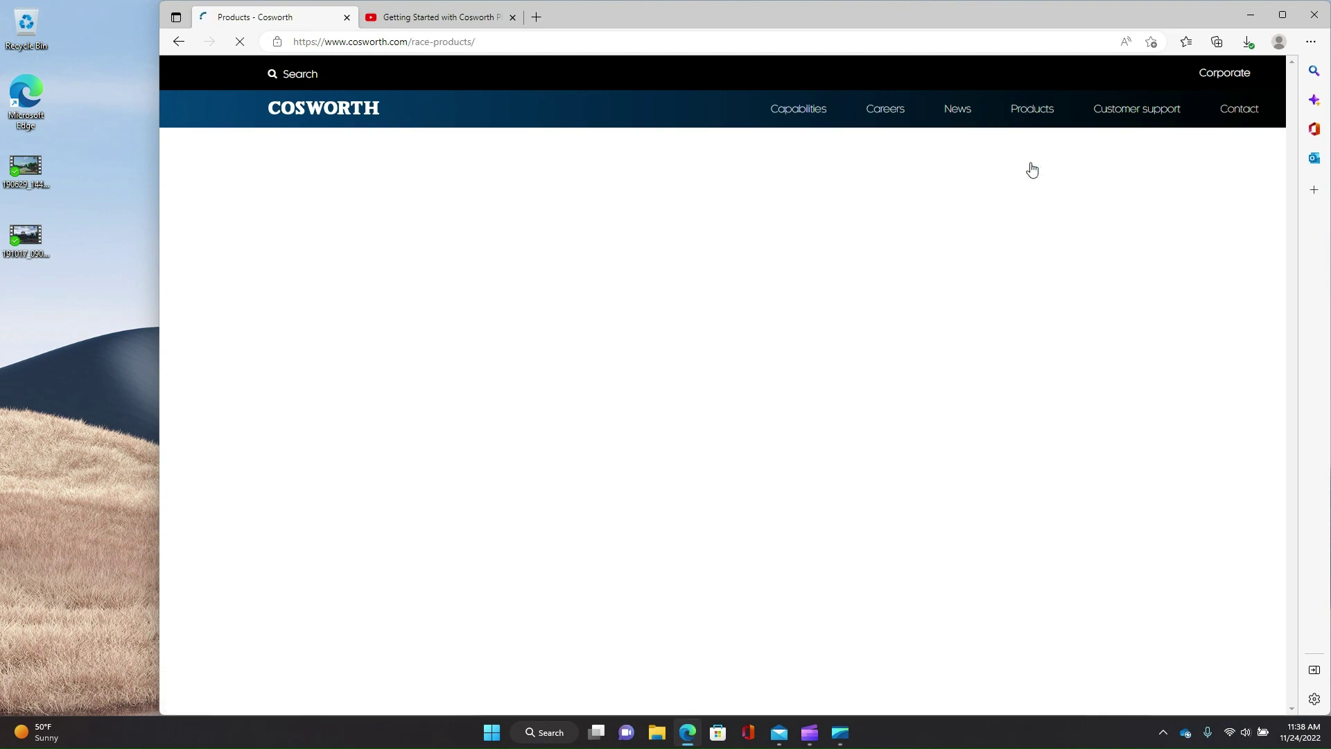
{"action": "scroll", "coordinate": [1032, 170], "scroll_direction": "down", "scroll_amount": 5}
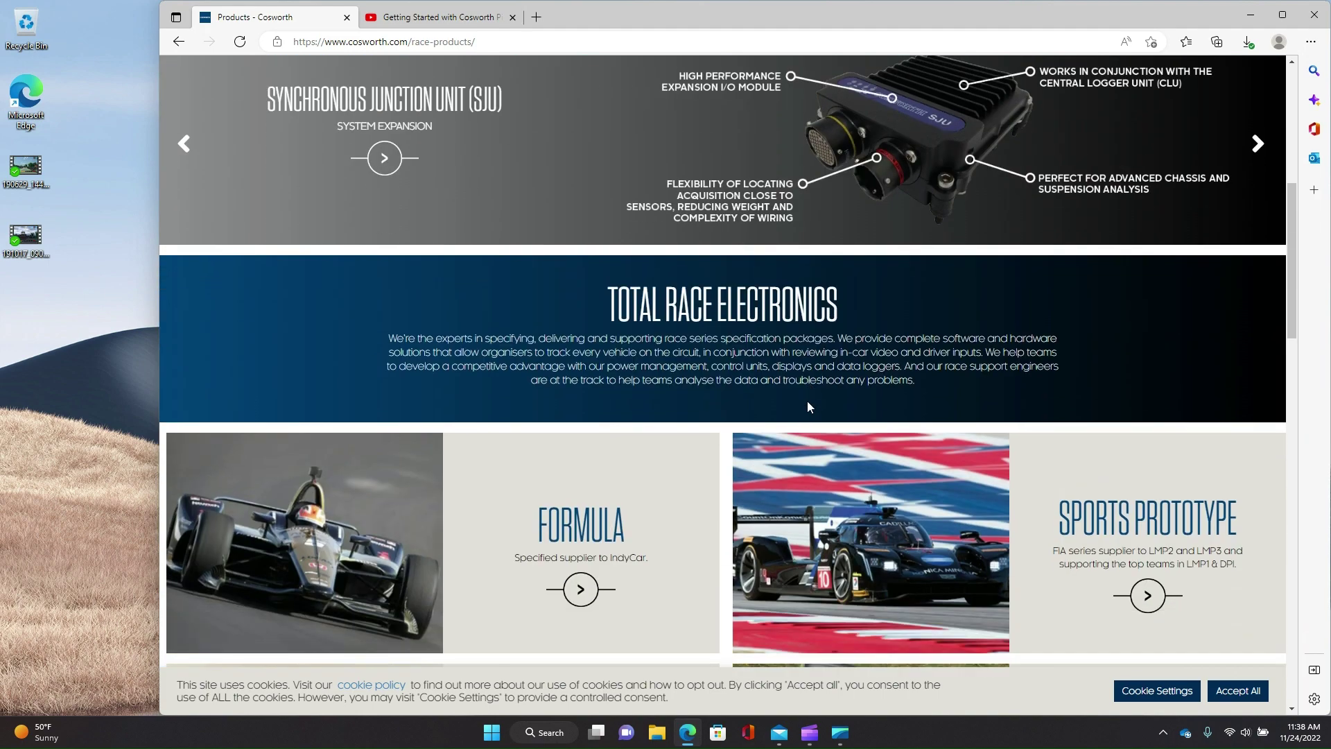
{"action": "scroll", "coordinate": [808, 402], "scroll_direction": "down", "scroll_amount": 4}
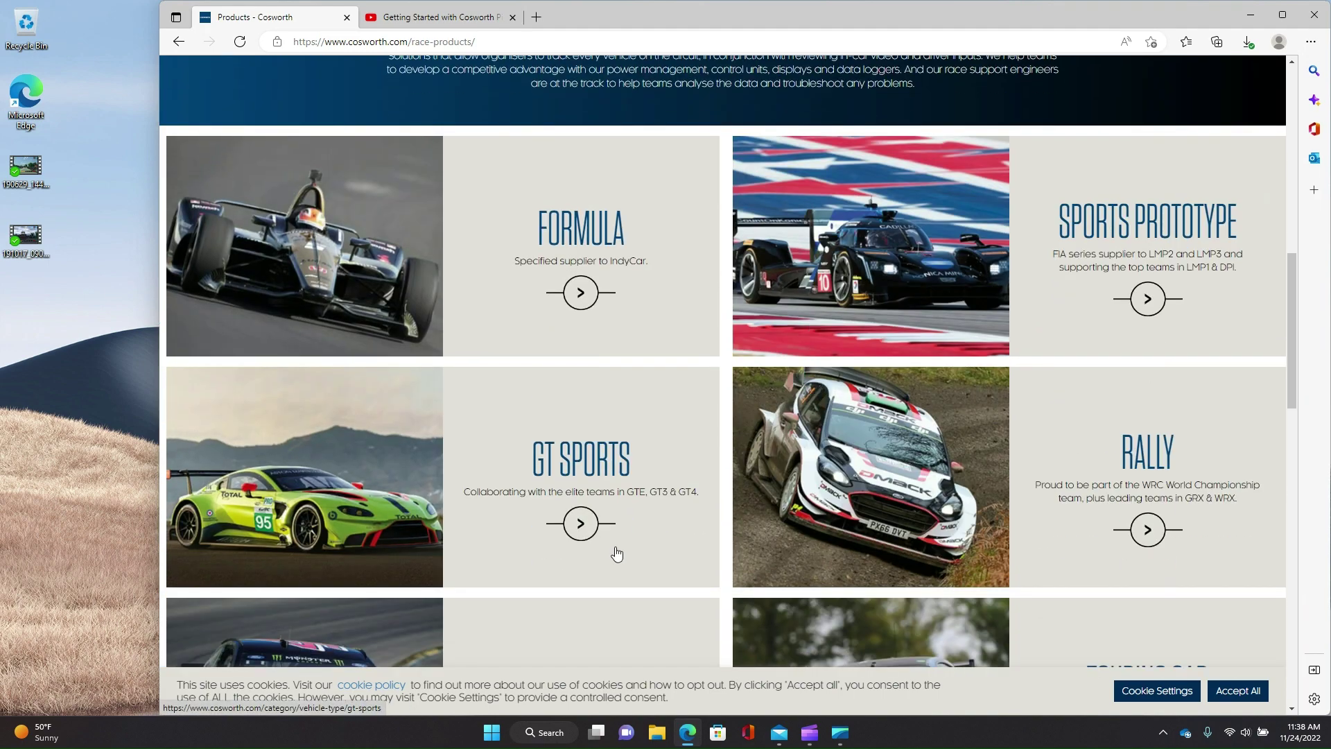
{"action": "scroll", "coordinate": [611, 541], "scroll_direction": "down", "scroll_amount": 1}
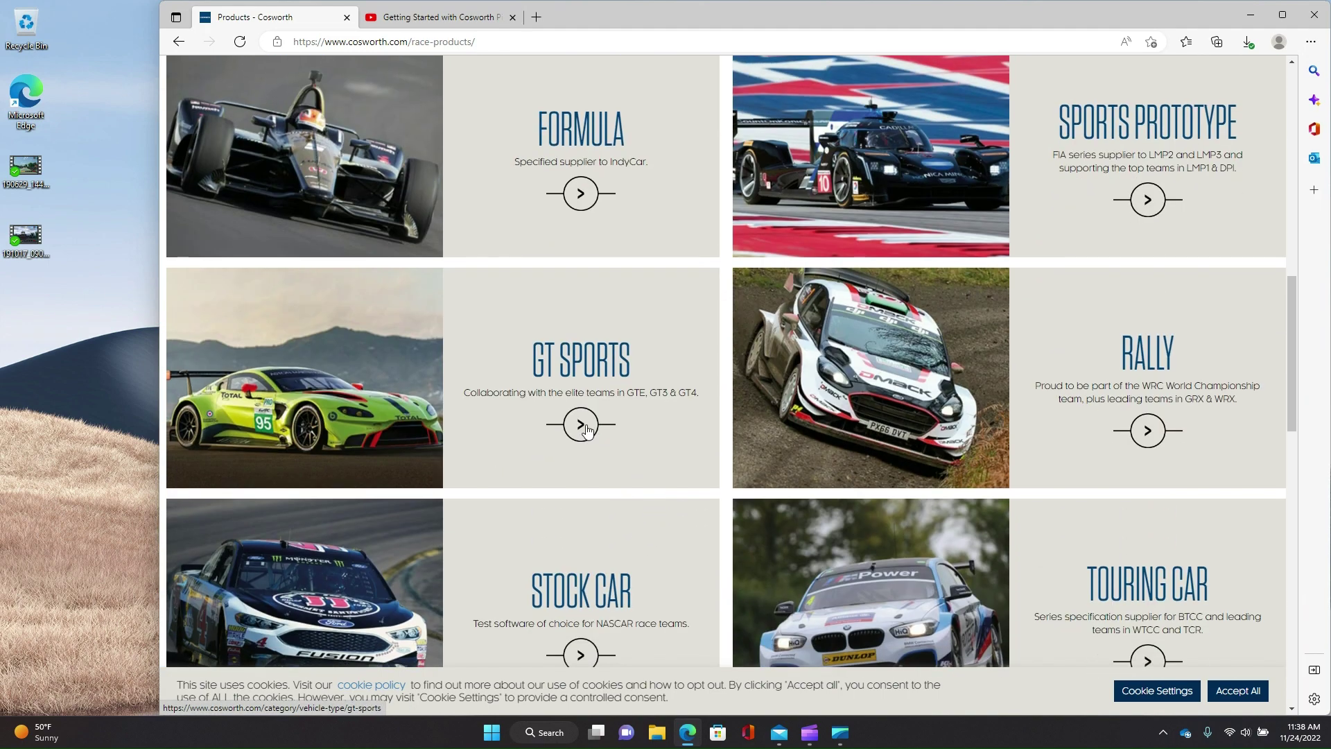
{"action": "left_click", "coordinate": [586, 428]}
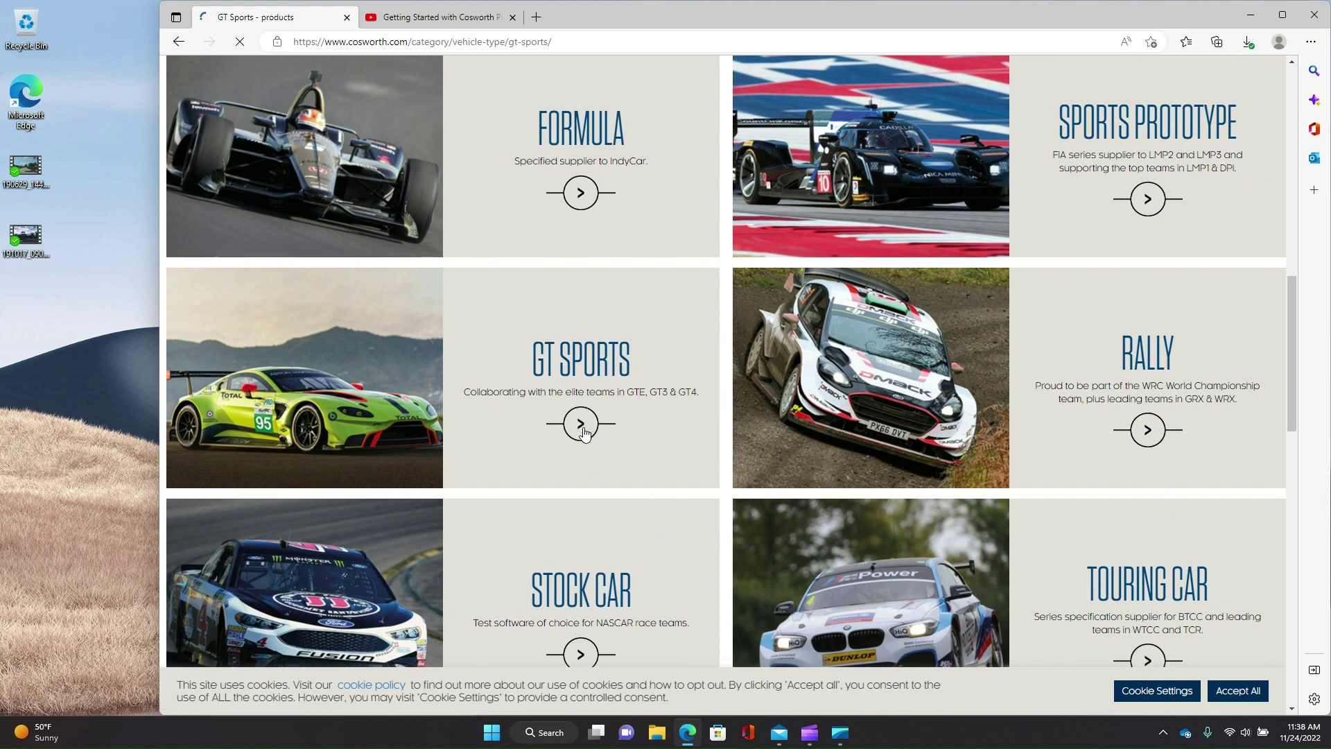
{"action": "scroll", "coordinate": [941, 442], "scroll_direction": "down", "scroll_amount": 7}
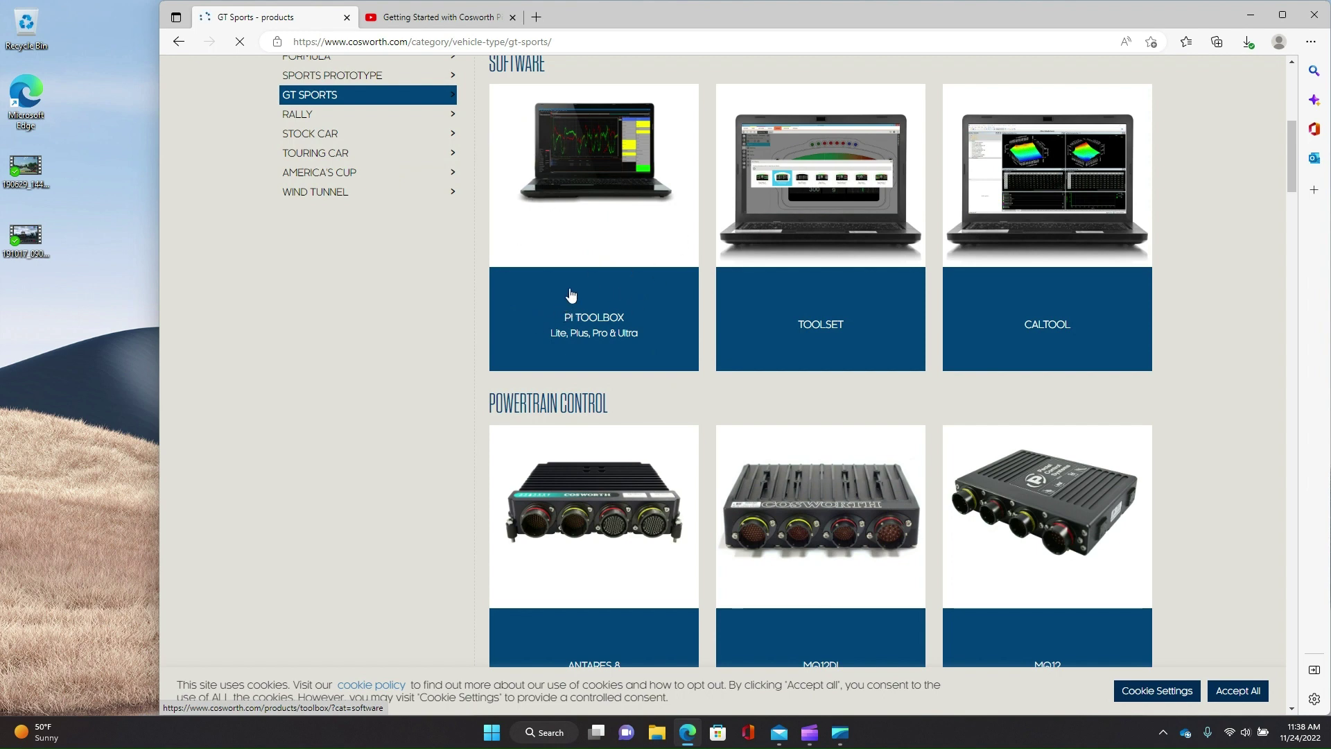
Open the PI TOOLBOX product page and scroll to the Lite licence form and Downloads table.
{"action": "left_click", "coordinate": [596, 325]}
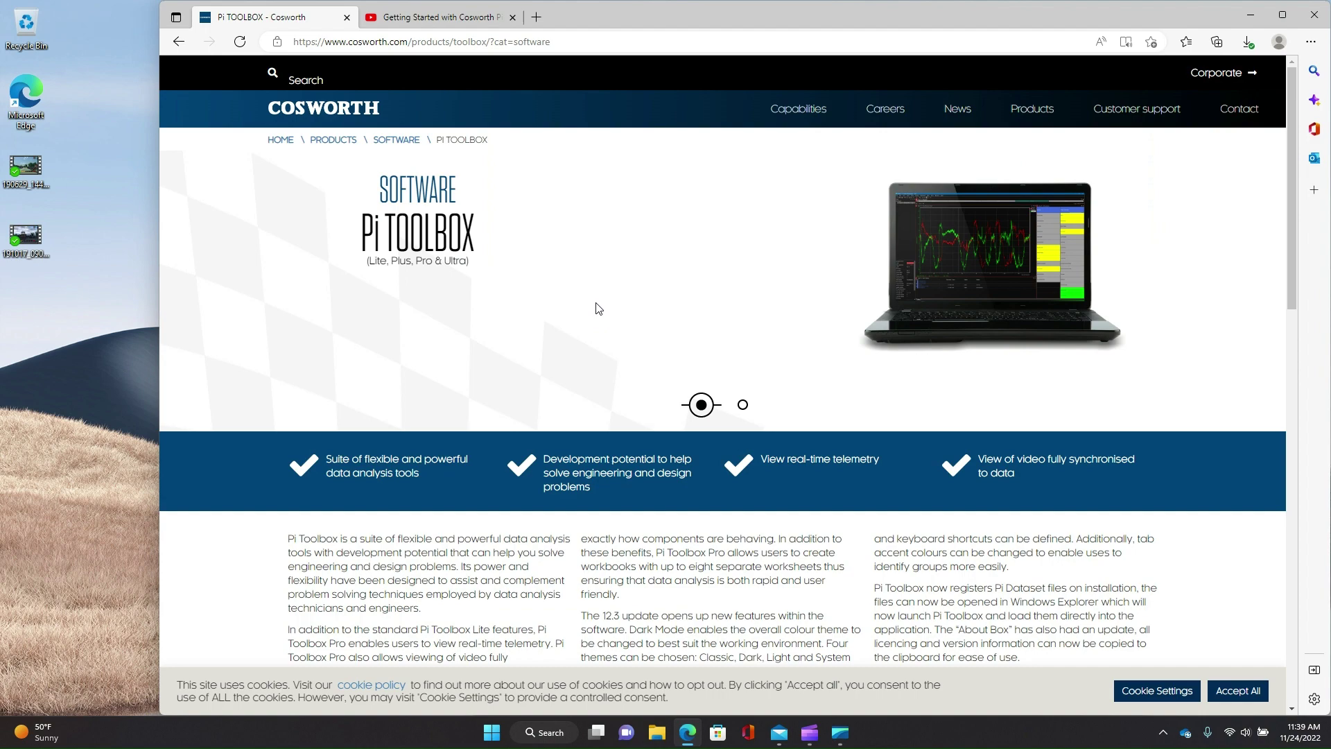
{"action": "scroll", "coordinate": [654, 359], "scroll_direction": "down", "scroll_amount": 3}
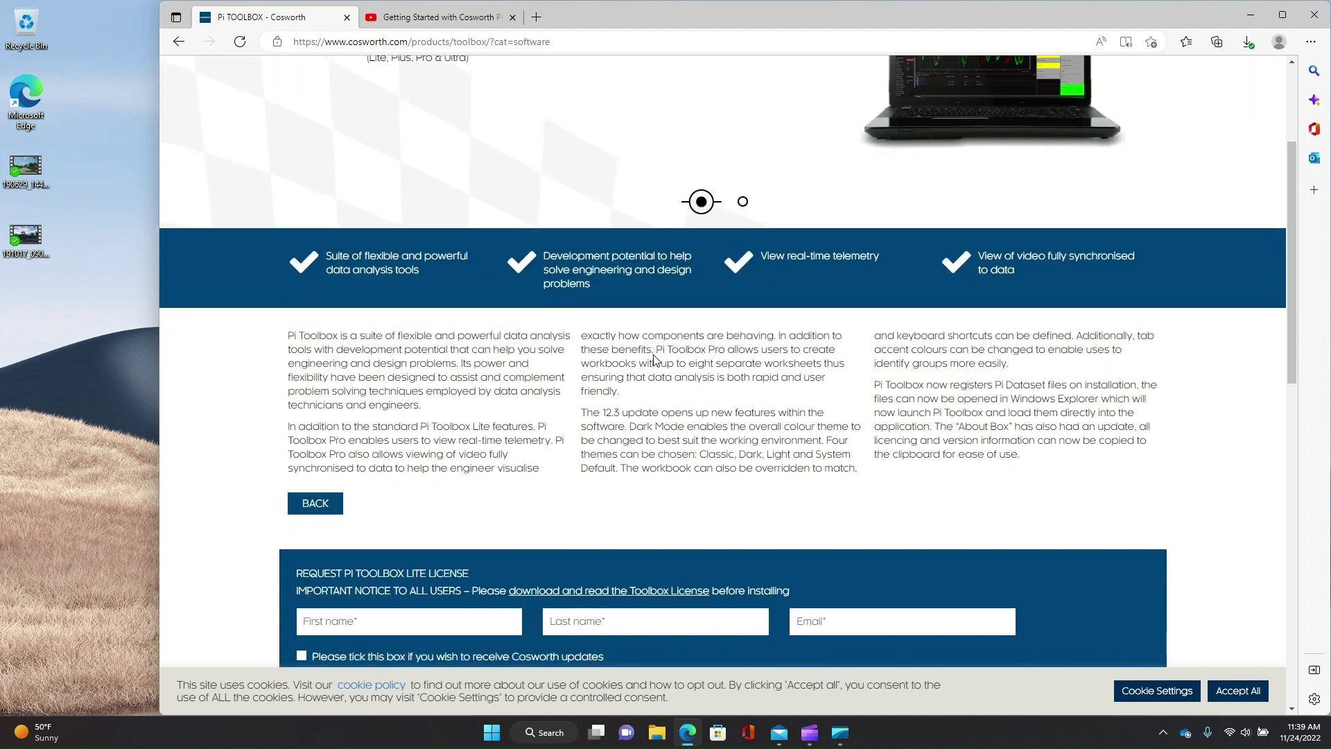
{"action": "scroll", "coordinate": [654, 358], "scroll_direction": "down", "scroll_amount": 7}
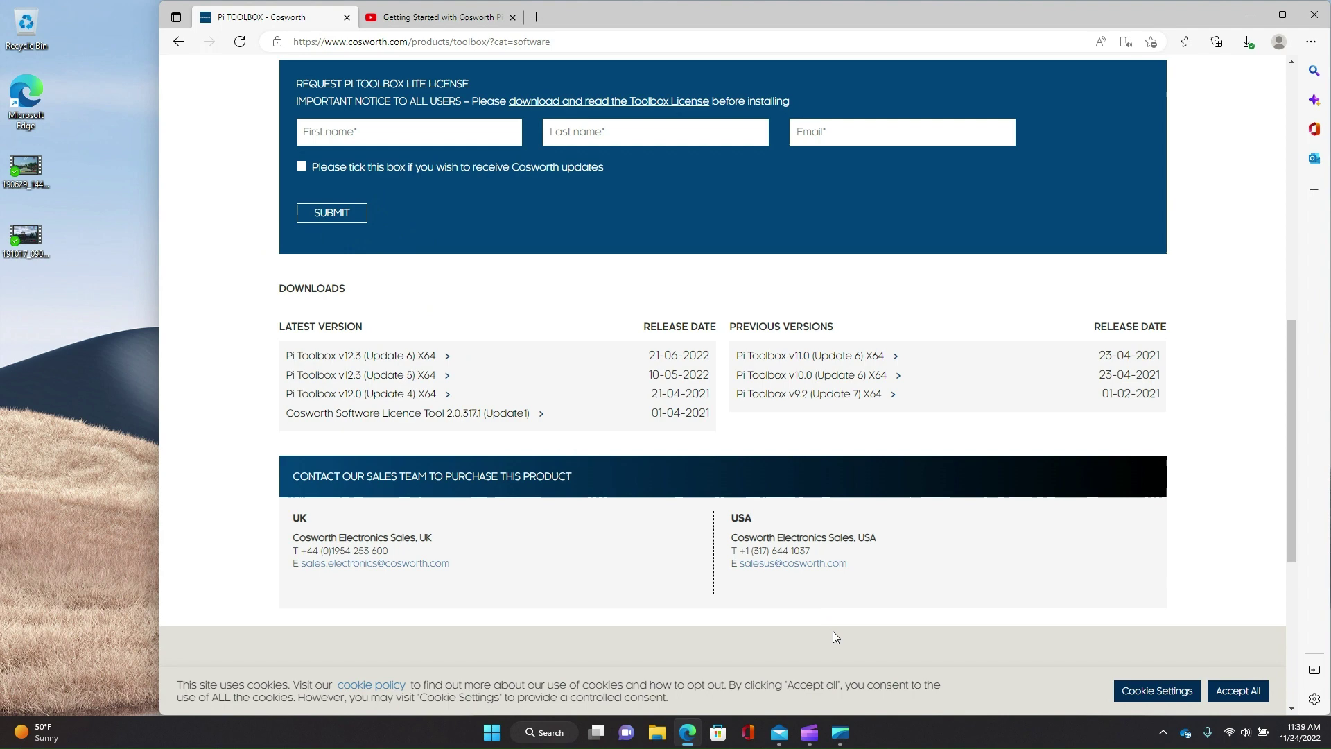
Minimise Edge, read the Pi Toolbox Lite verification email, minimise it, and reposition the license email.
{"action": "left_click", "coordinate": [1245, 12]}
{"action": "left_click", "coordinate": [854, 104]}
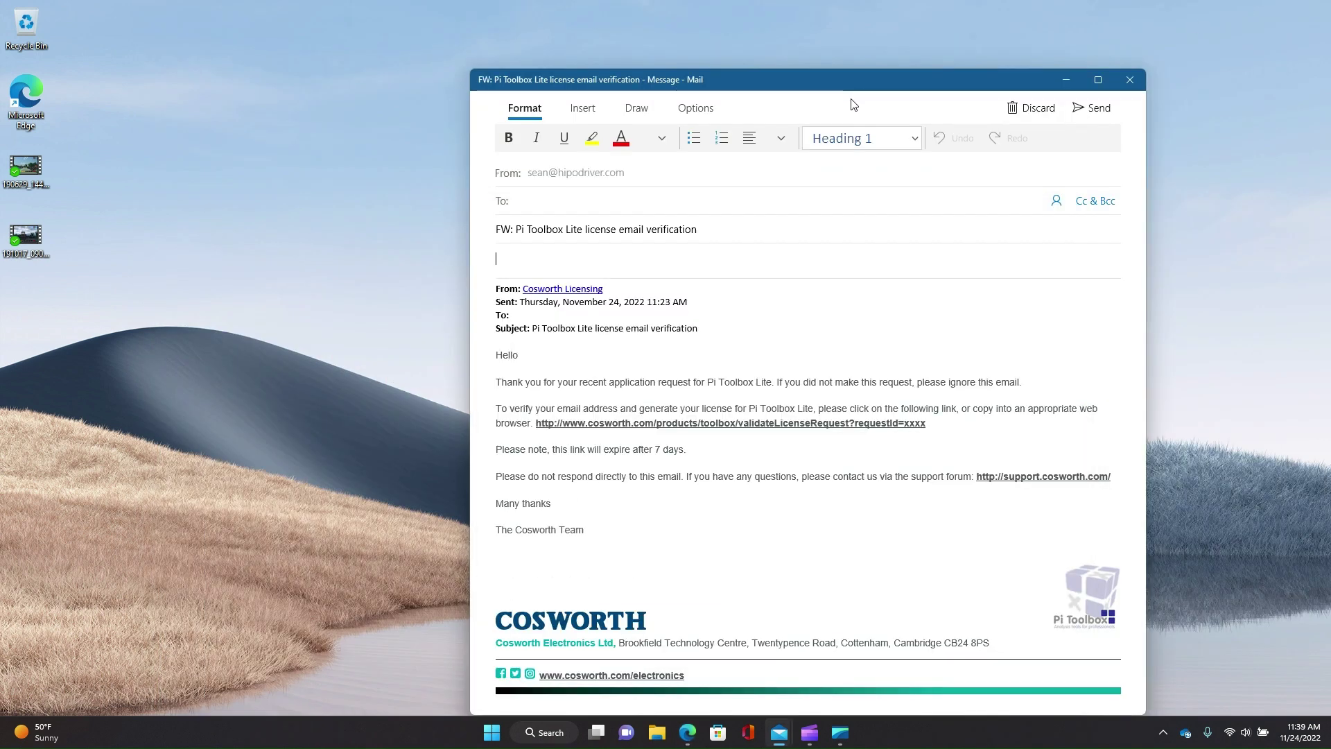
{"action": "scroll", "coordinate": [871, 305], "scroll_direction": "down", "scroll_amount": 3}
{"action": "scroll", "coordinate": [886, 317], "scroll_direction": "up", "scroll_amount": 2}
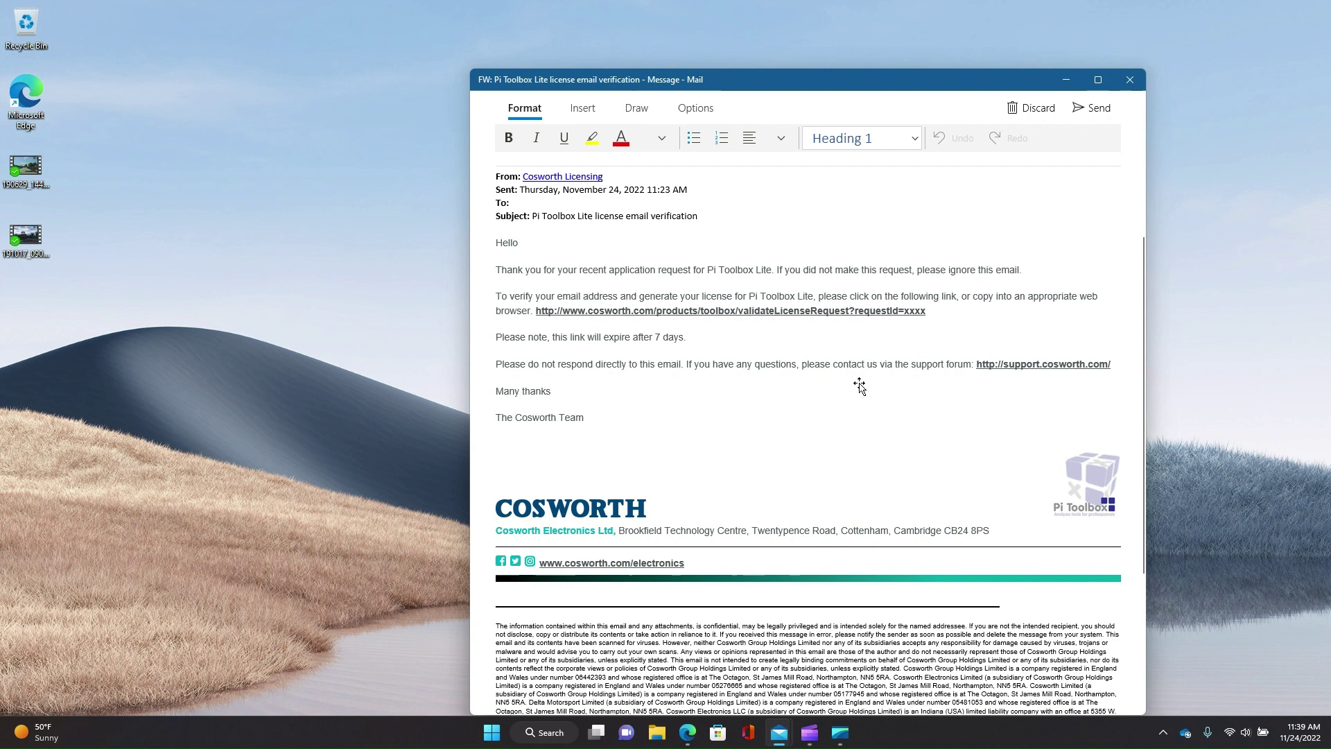
{"action": "left_click", "coordinate": [1066, 74]}
{"action": "left_click_drag", "start_coordinate": [879, 206], "coordinate": [802, 64]}
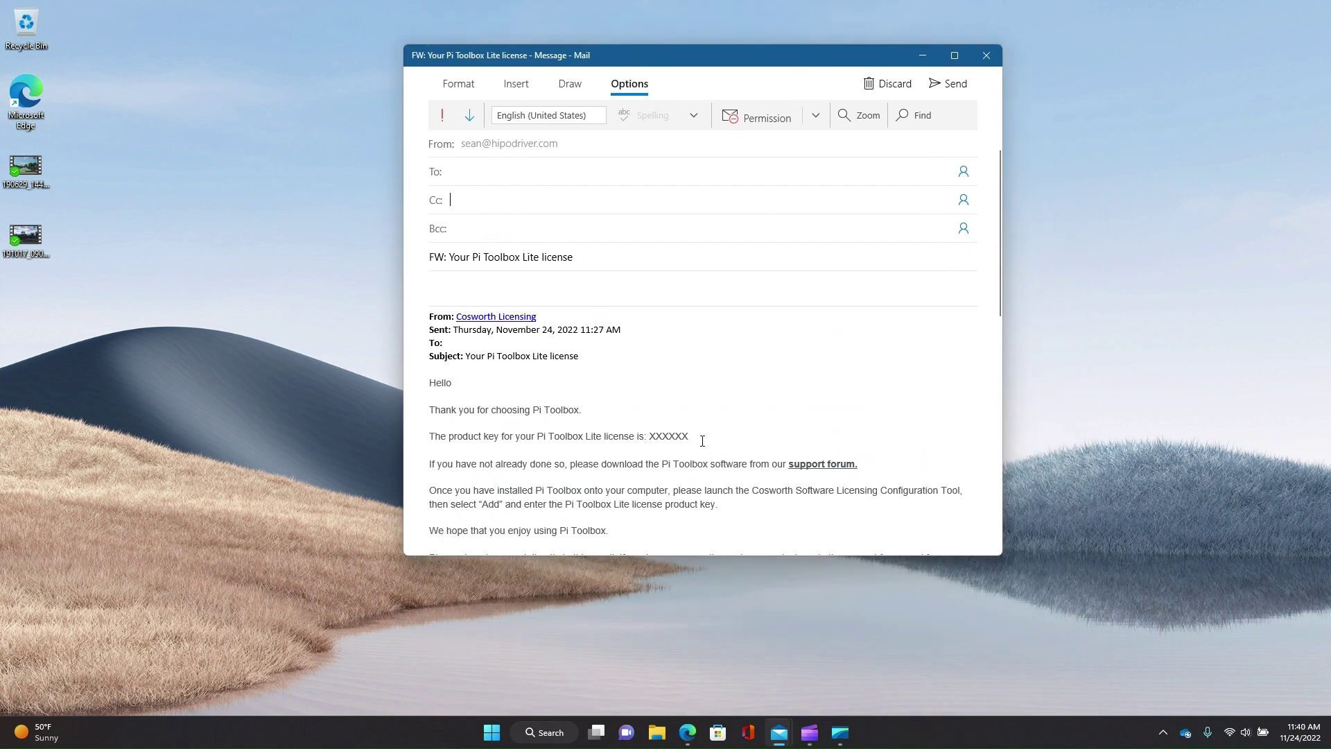
Minimise the license email, restore the Pi Toolbox downloads page, and open File Explorer.
{"action": "left_click", "coordinate": [925, 56]}
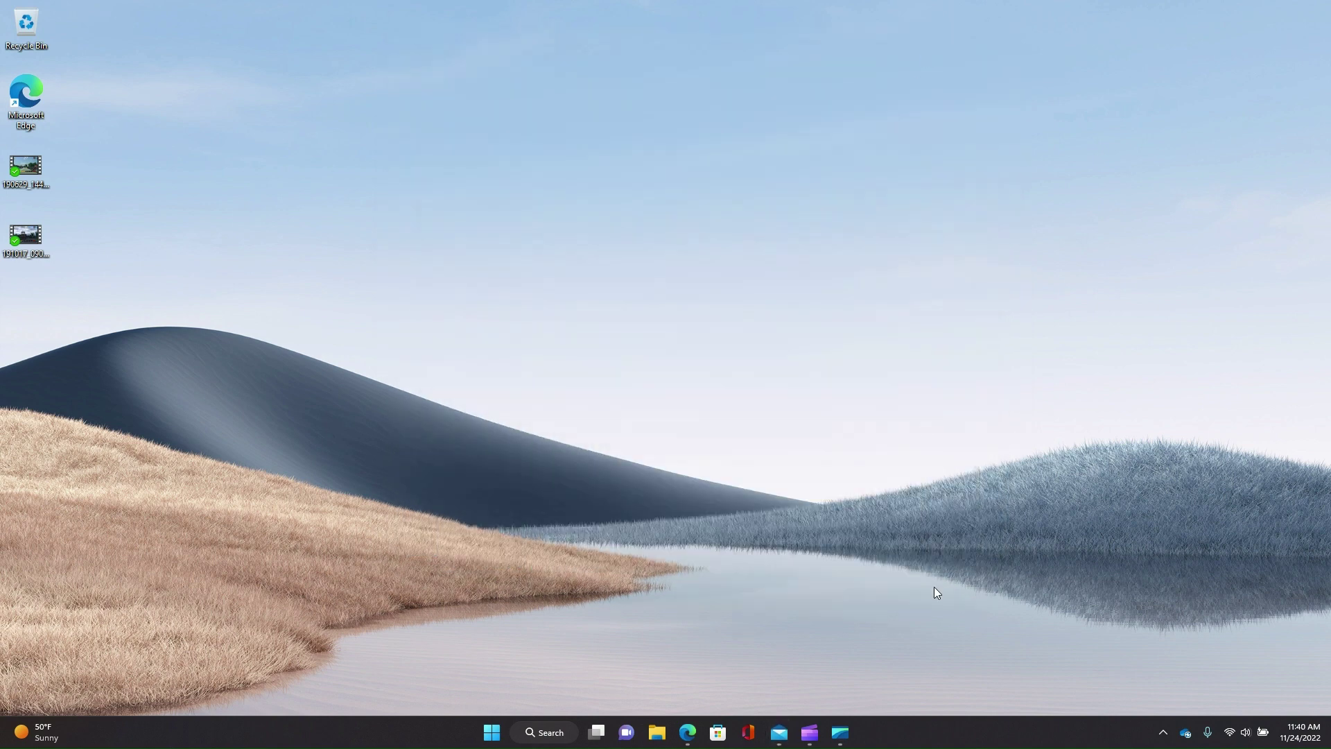
{"action": "mouse_move", "coordinate": [687, 732]}
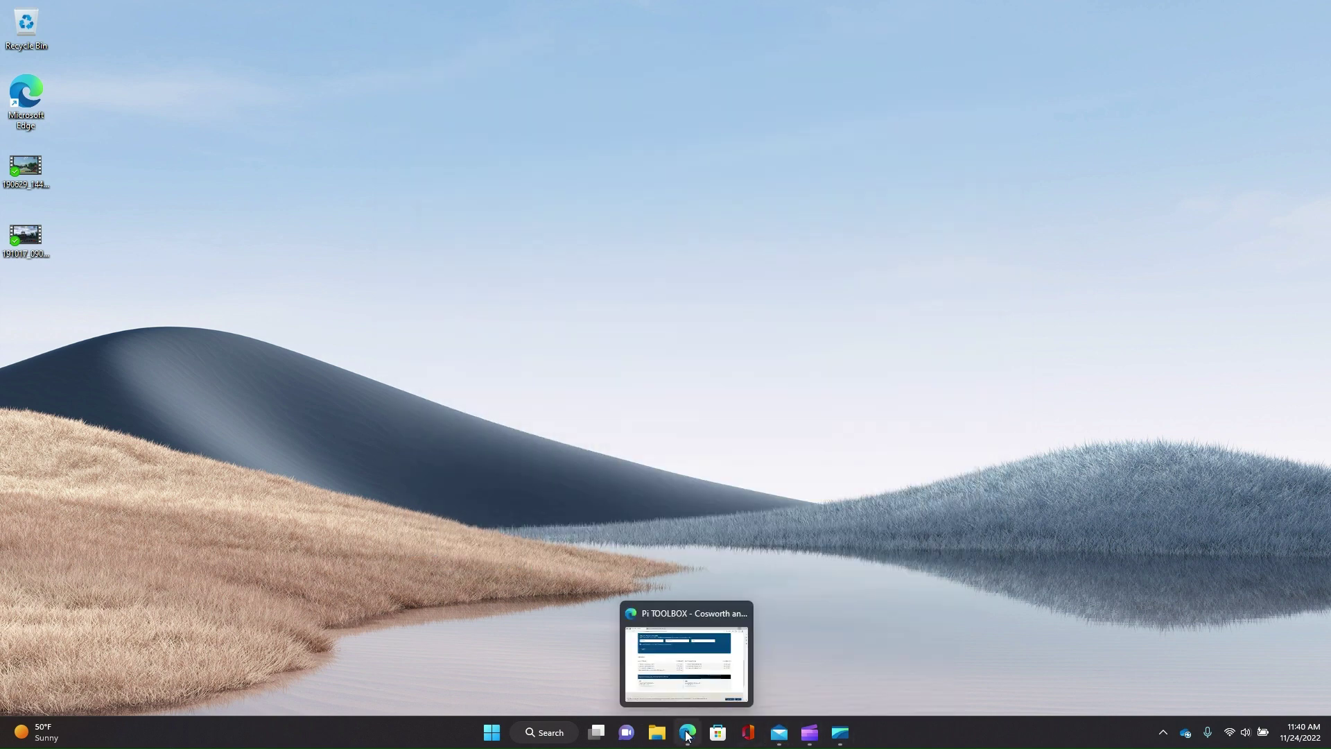
{"action": "left_click", "coordinate": [684, 624]}
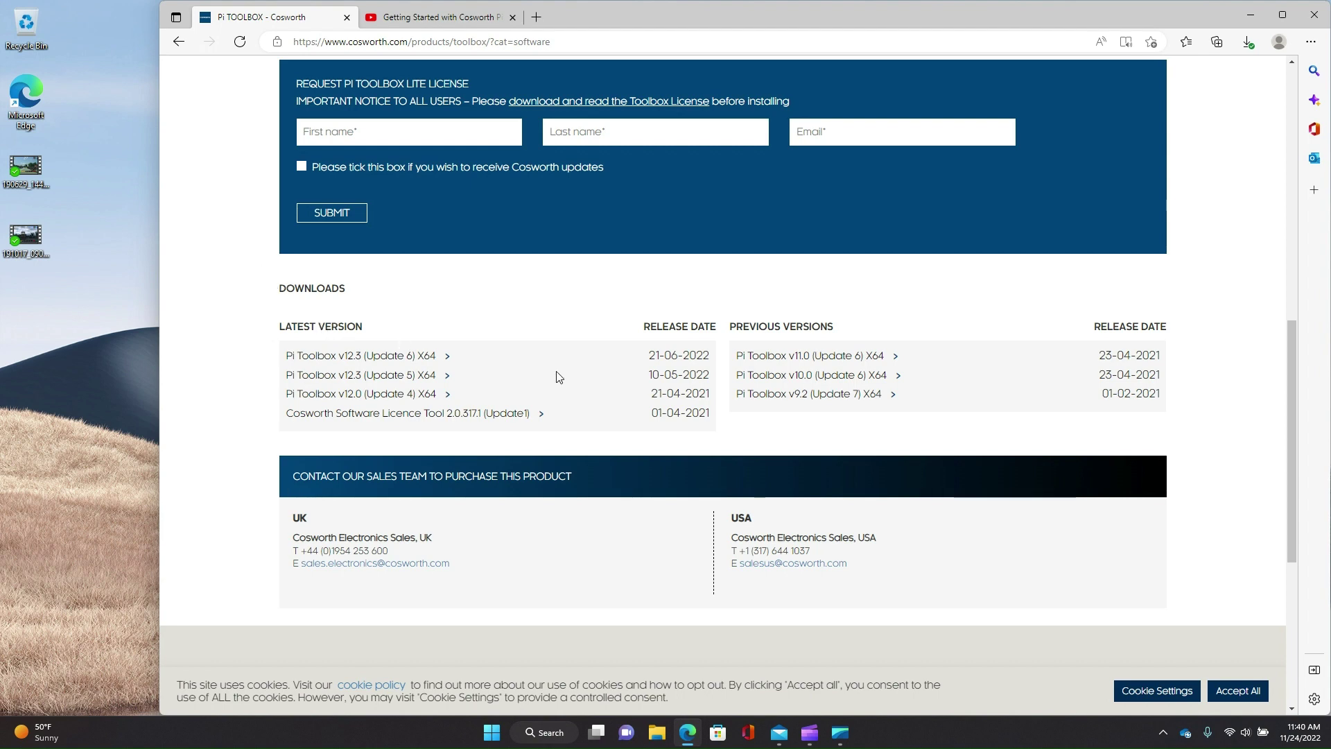
{"action": "key", "text": "super+e"}
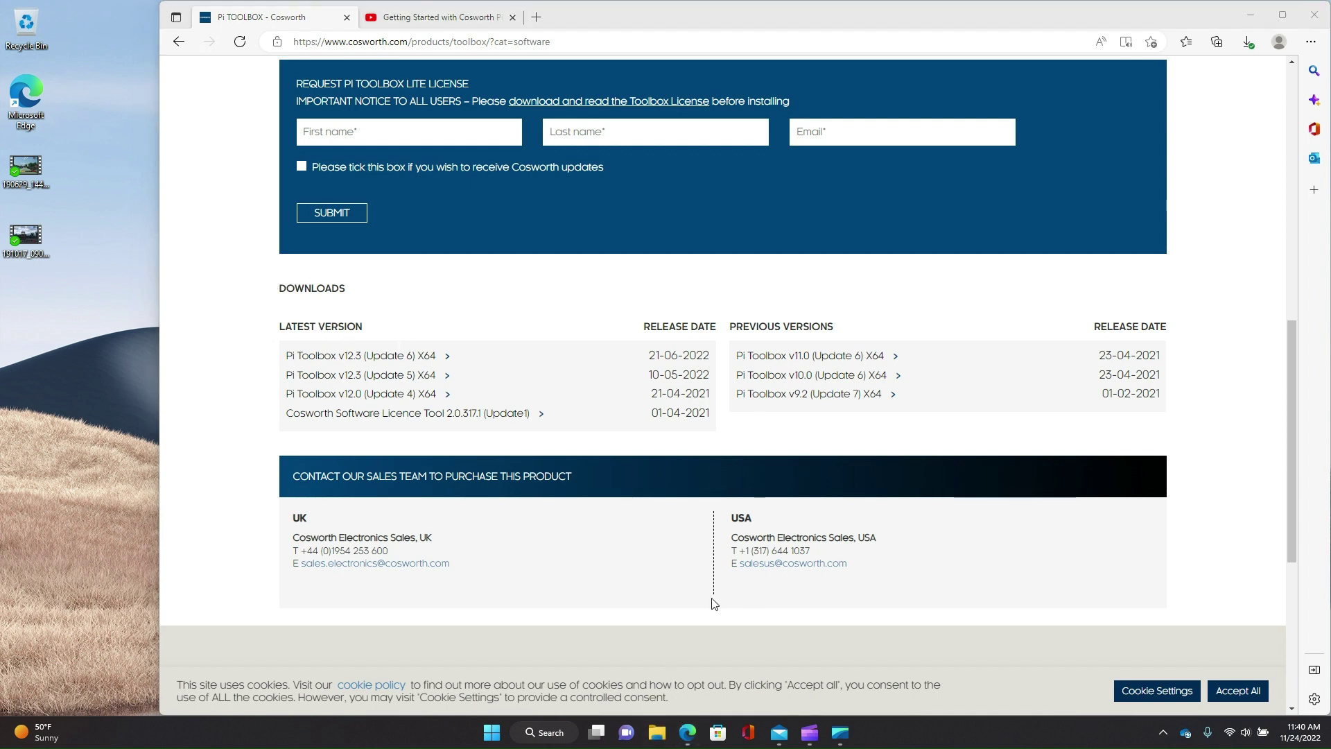
Open the Pi_Toolbox_Motorsport_Car_12.3.2084.6 zip in Downloads and widen the Name column.
{"action": "left_click", "coordinate": [648, 293]}
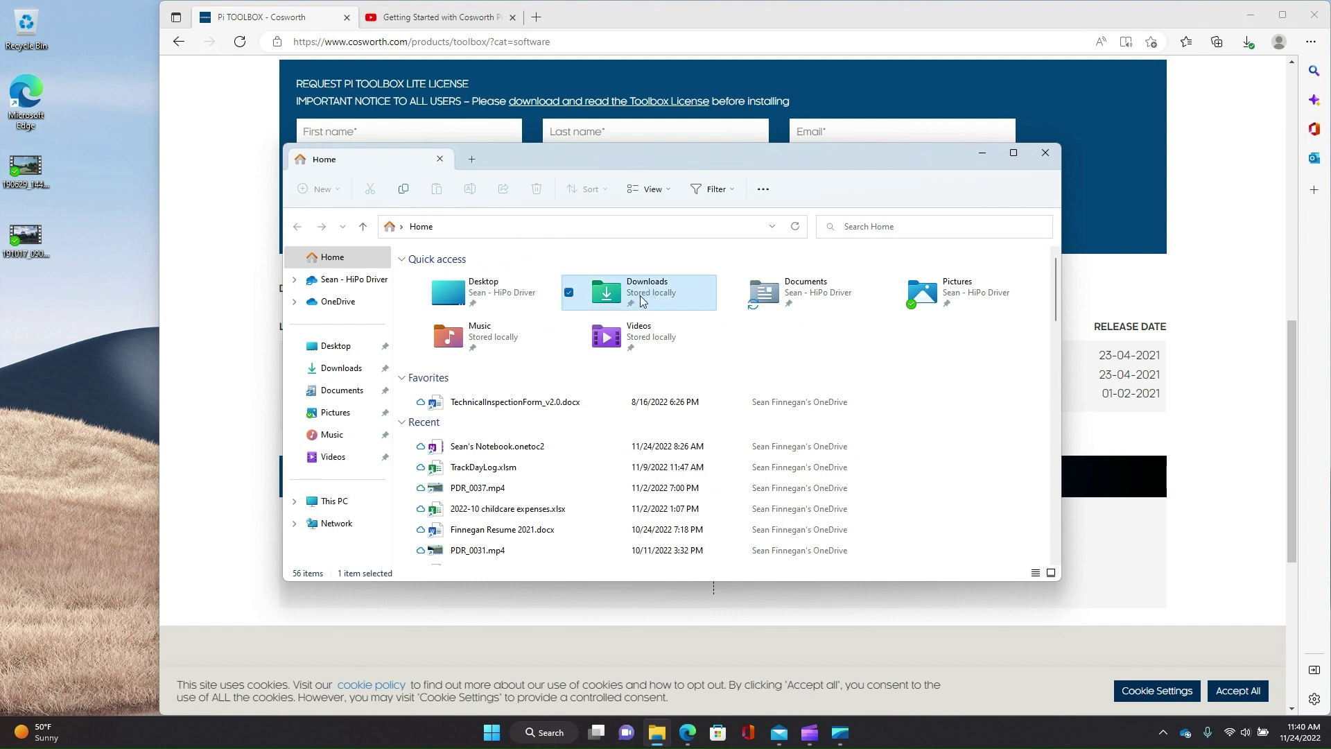
{"action": "double_click", "coordinate": [675, 294]}
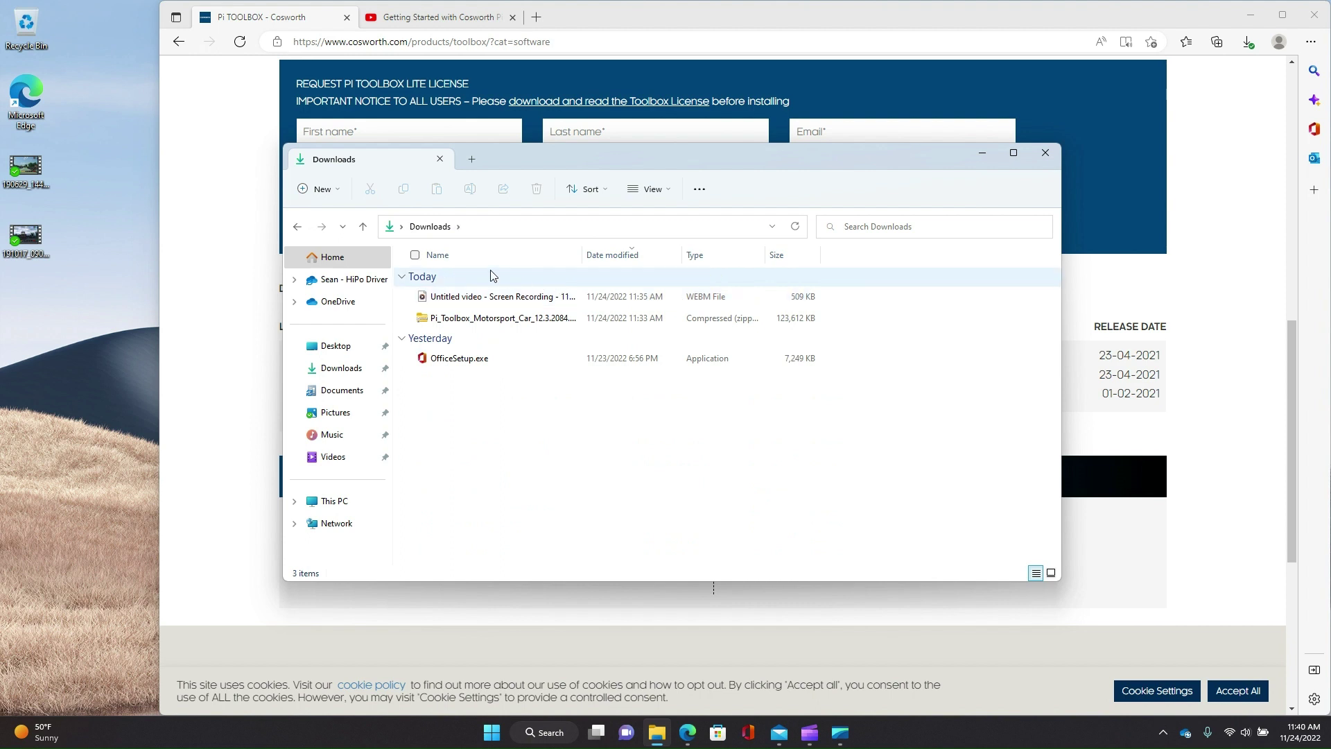
{"action": "left_click", "coordinate": [490, 321]}
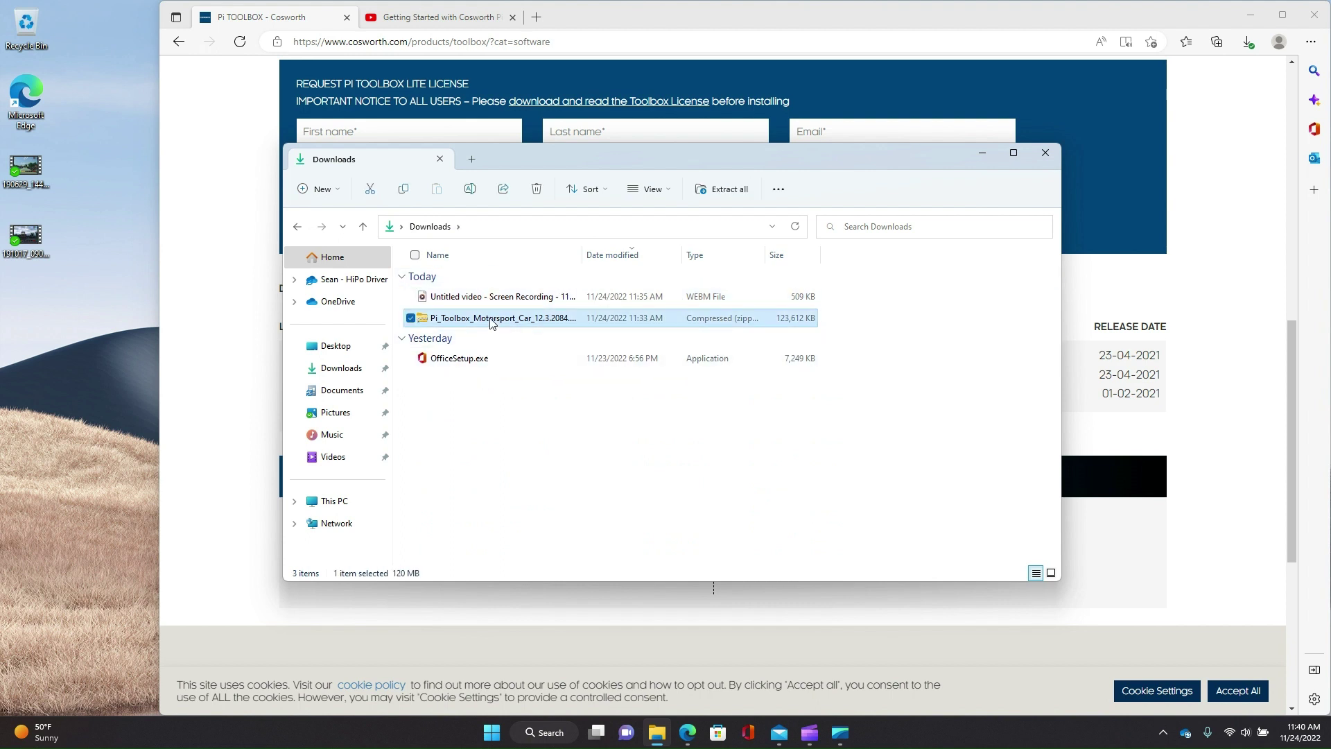
{"action": "double_click", "coordinate": [490, 320]}
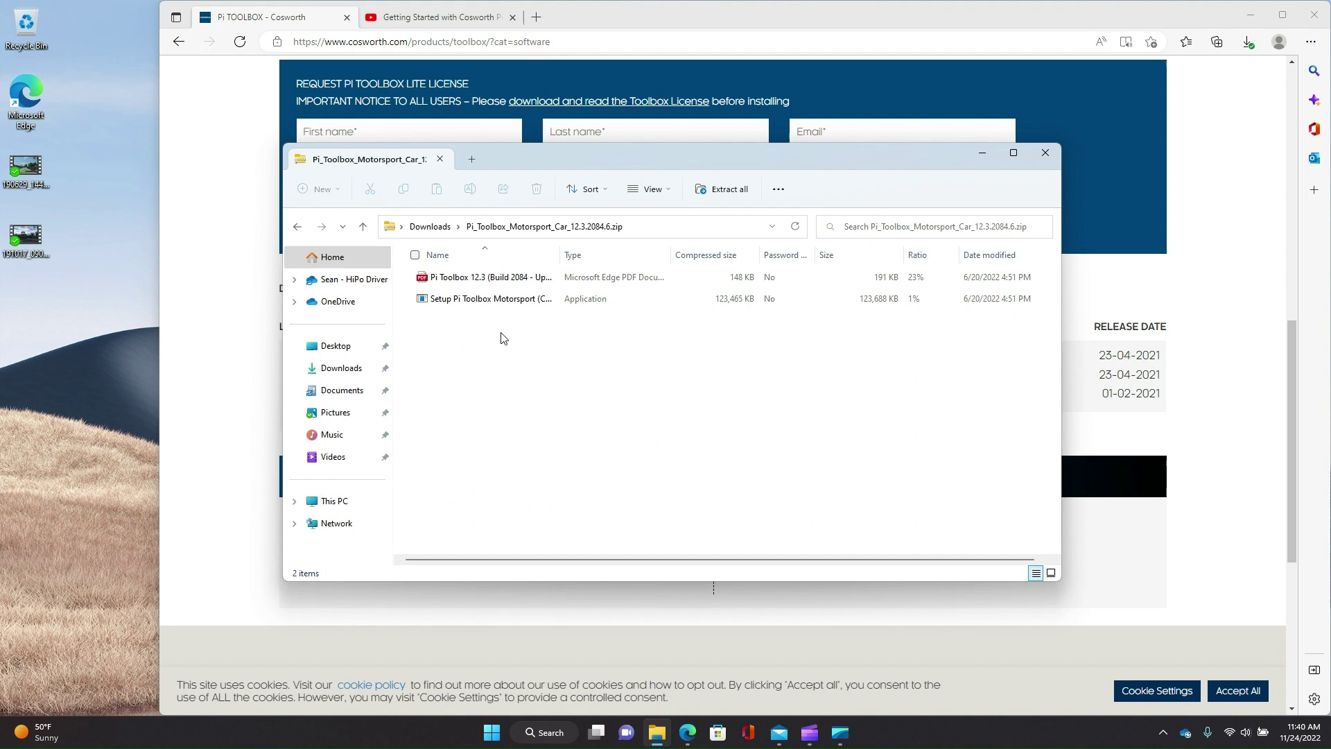
{"action": "left_click_drag", "start_coordinate": [561, 254], "coordinate": [682, 259]}
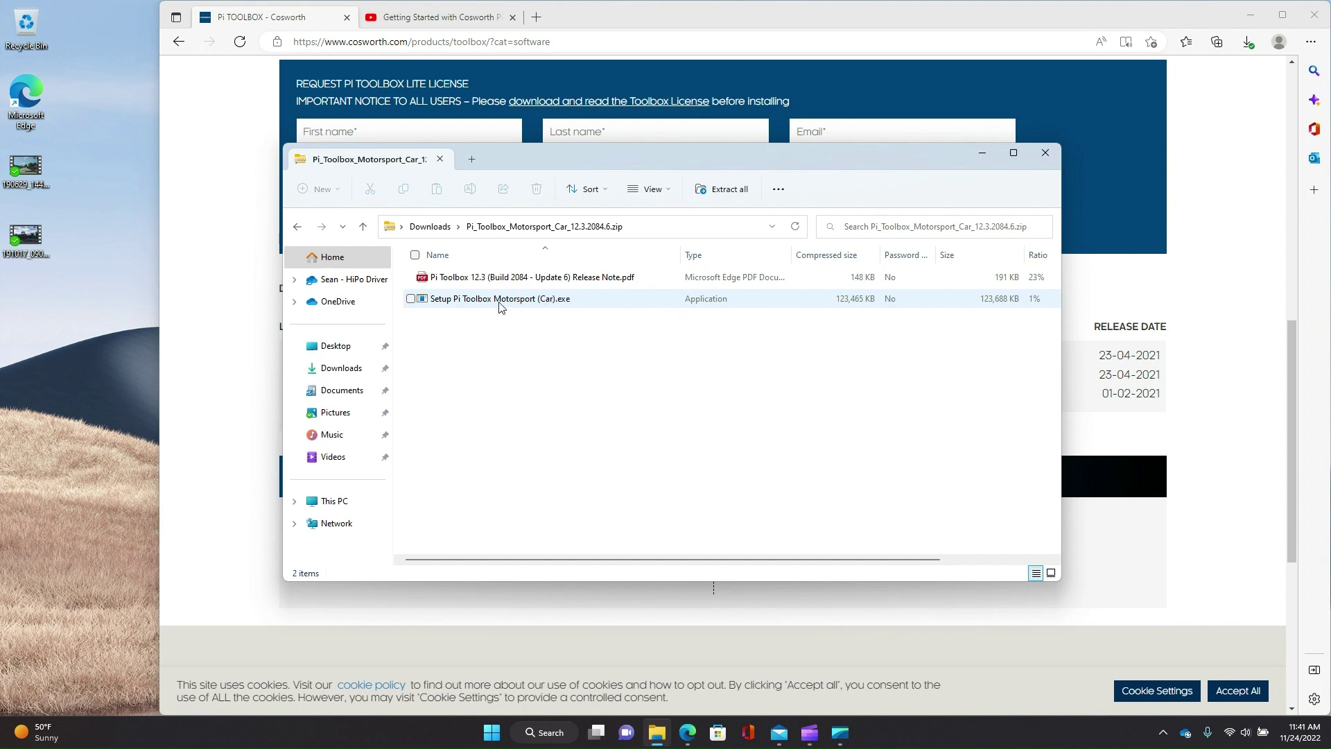
Extract all files to the suggested Pi_Toolbox_Motorsport_Car_12.3.2084.6 folder.
{"action": "left_click", "coordinate": [726, 189]}
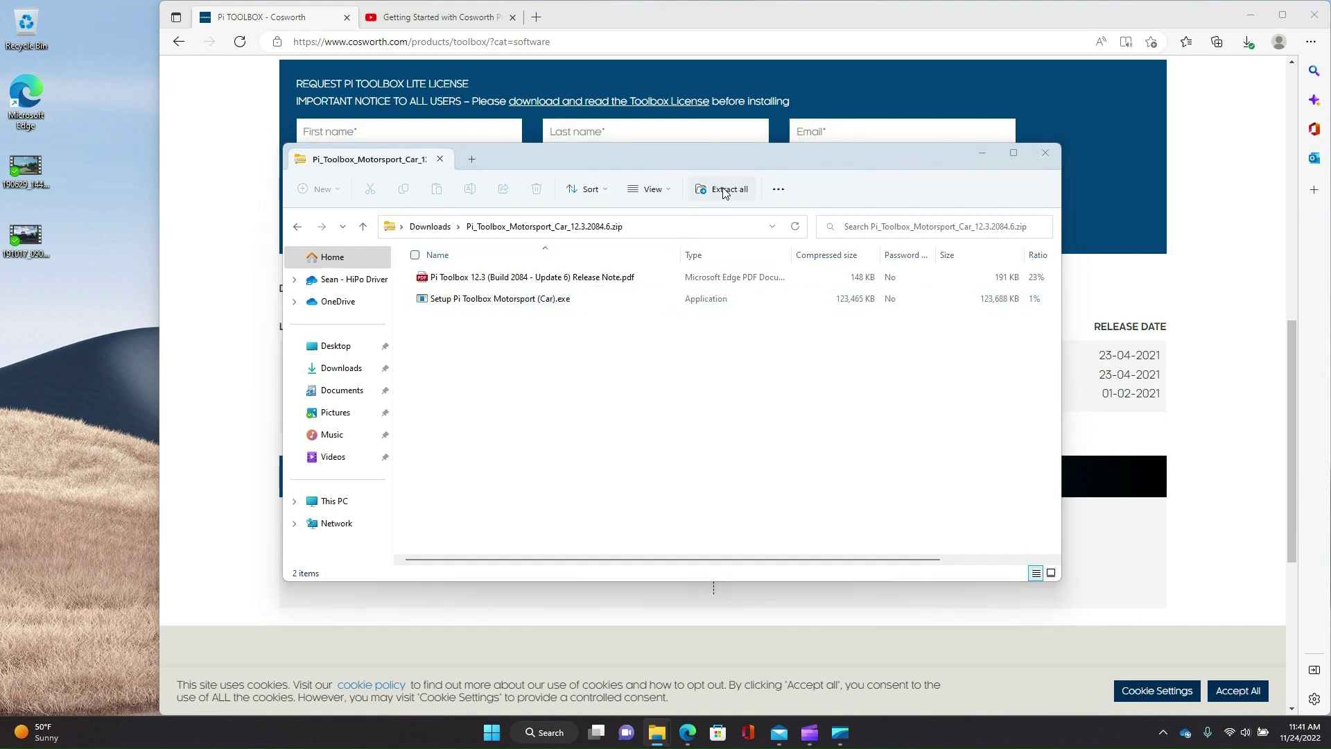
{"action": "left_click", "coordinate": [790, 497]}
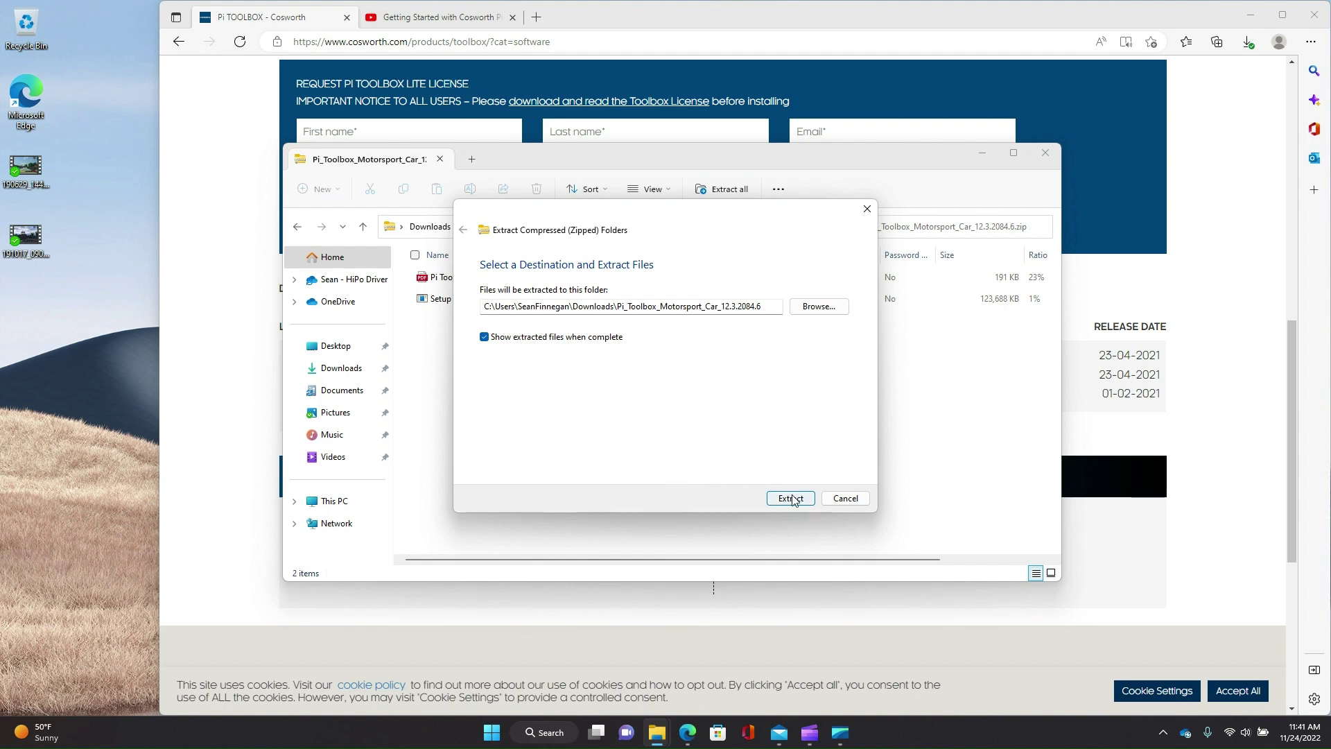
{"action": "left_click", "coordinate": [791, 498]}
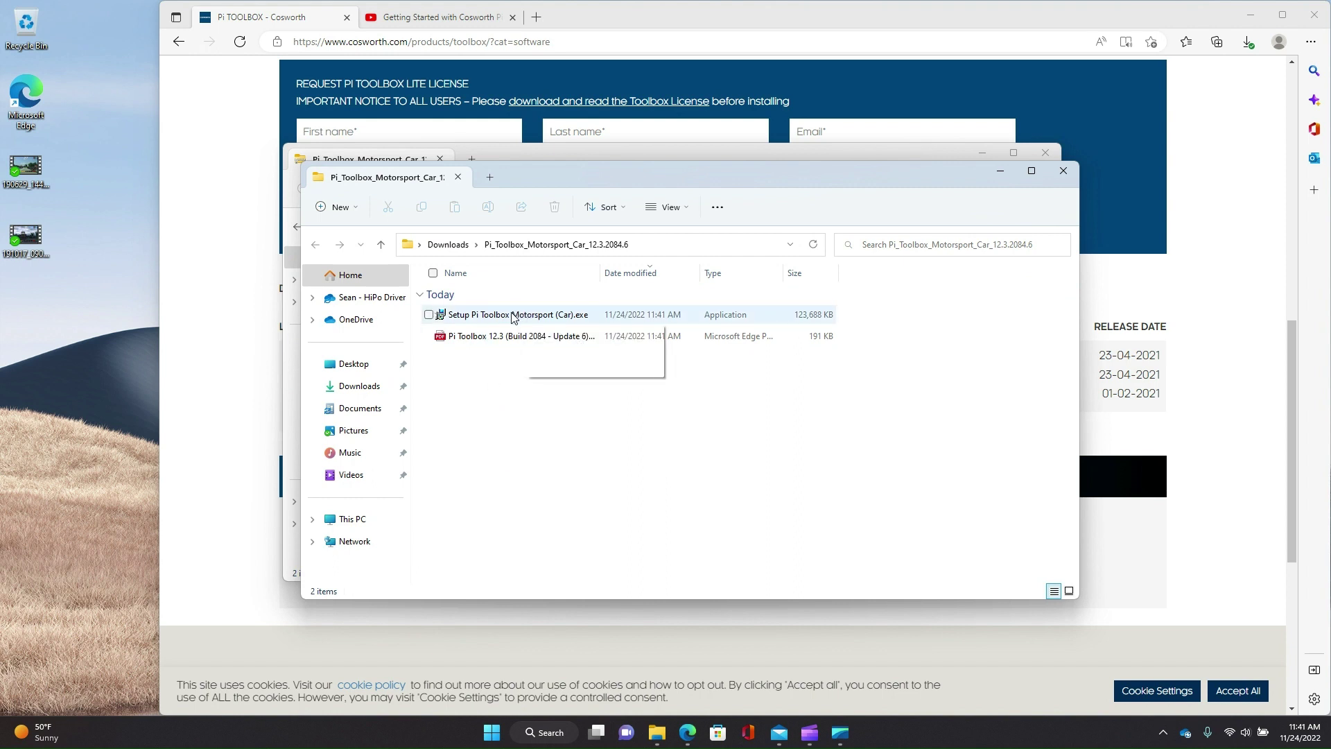
Run Setup Pi Toolbox Motorsport (Car).exe, accept the licence terms, and install 12.3 (Update 6).
{"action": "double_click", "coordinate": [514, 316]}
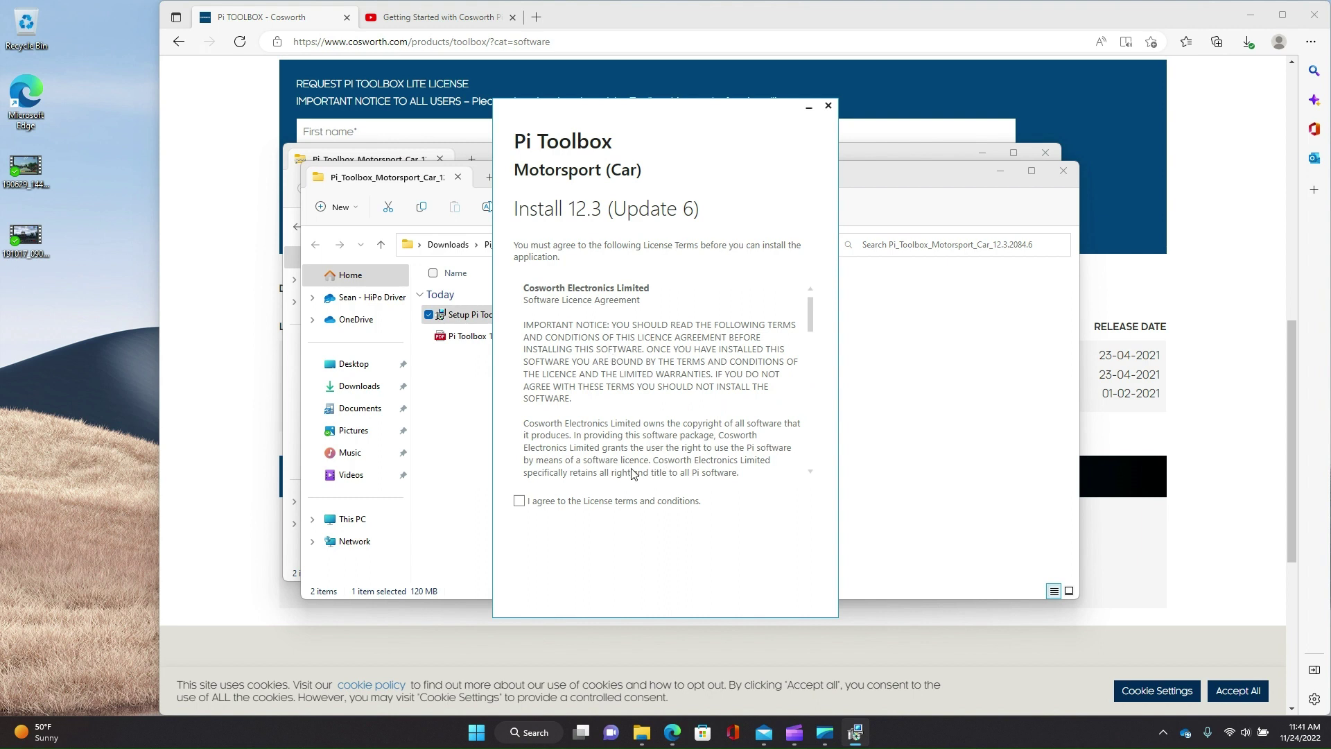
{"action": "left_click", "coordinate": [519, 501]}
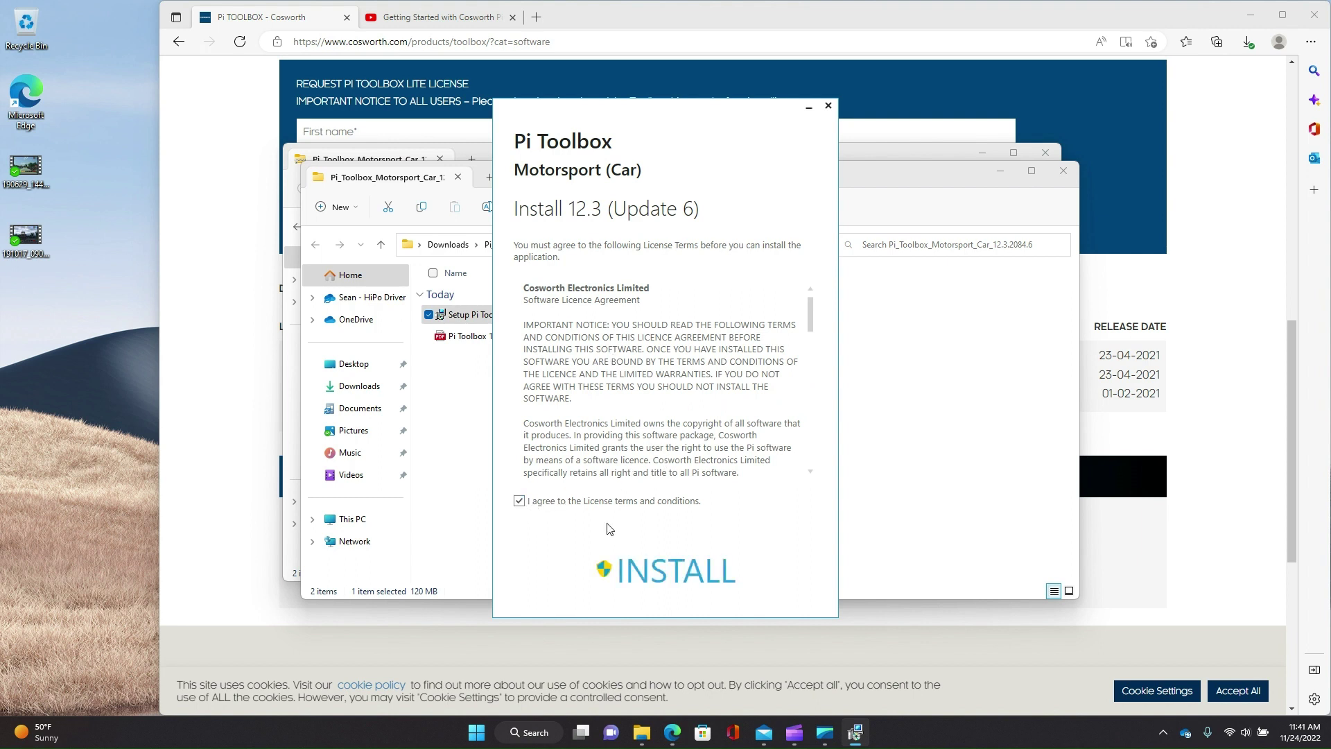
{"action": "left_click", "coordinate": [690, 581]}
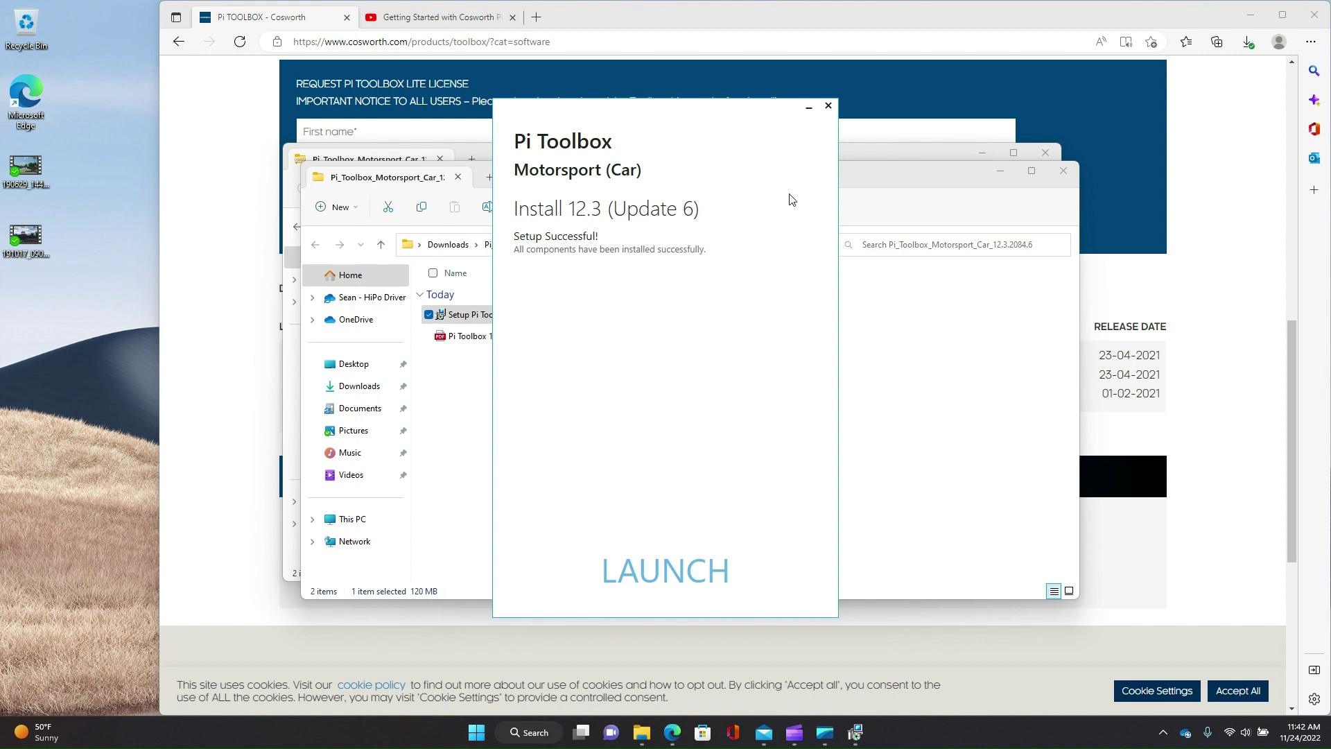
Launch Pi Toolbox from the installer, which shows the No Software License Available notice.
{"action": "left_click", "coordinate": [663, 574]}
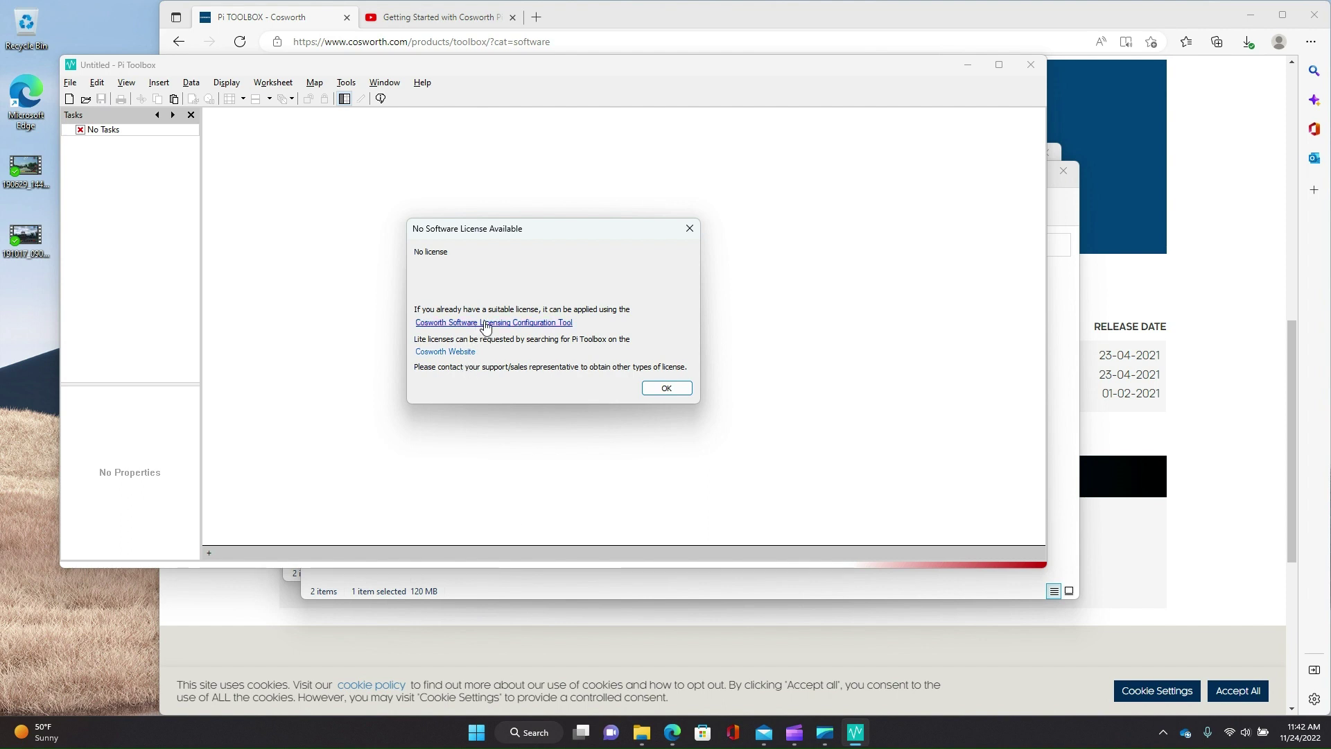
Open the Cosworth licensing tool and add the Lite licence by pasting the product key.
{"action": "left_click", "coordinate": [498, 323]}
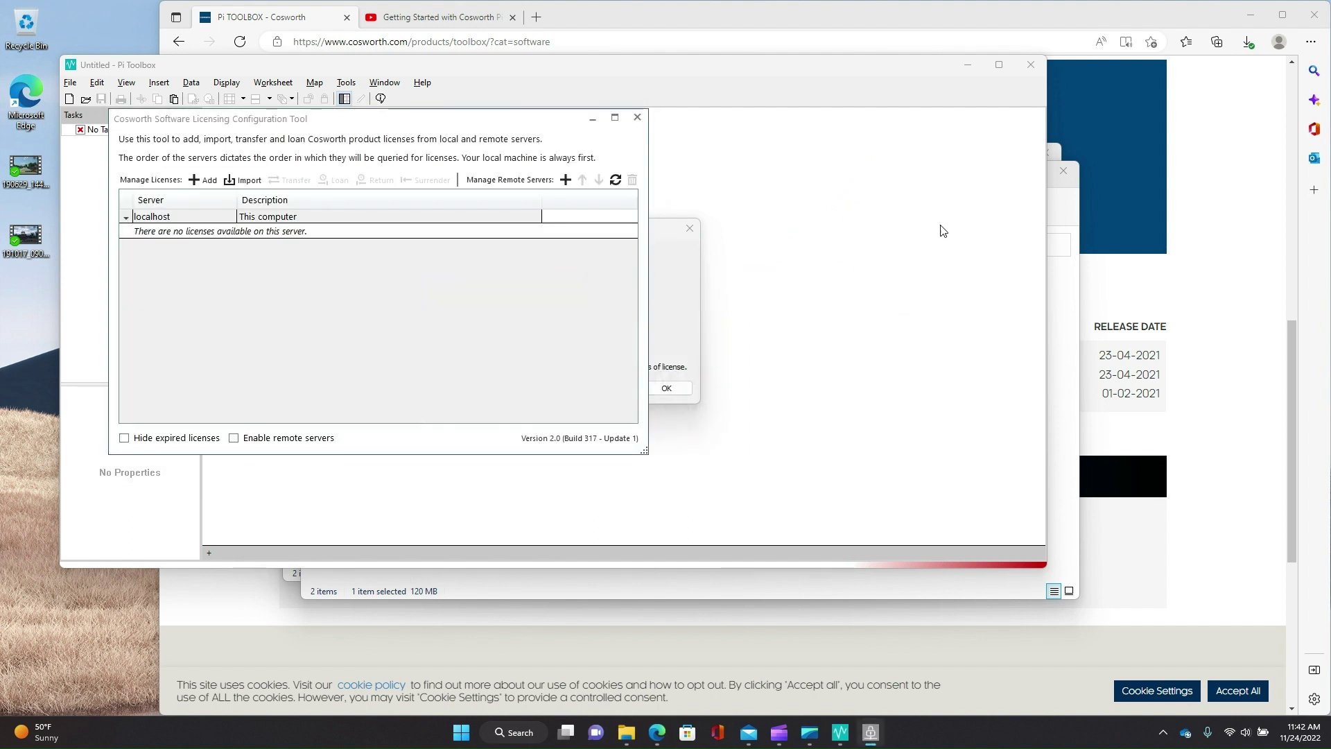
{"action": "left_click_drag", "start_coordinate": [397, 118], "coordinate": [612, 121]}
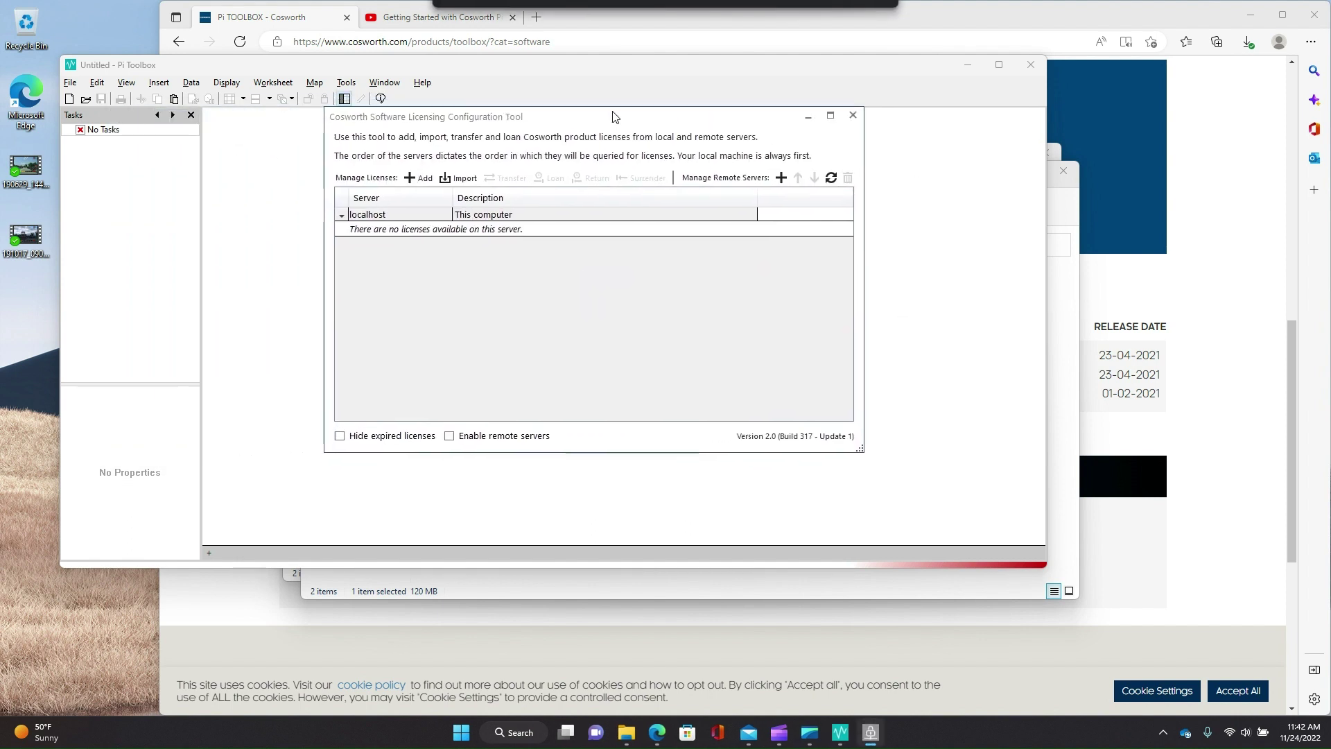
{"action": "left_click", "coordinate": [410, 185]}
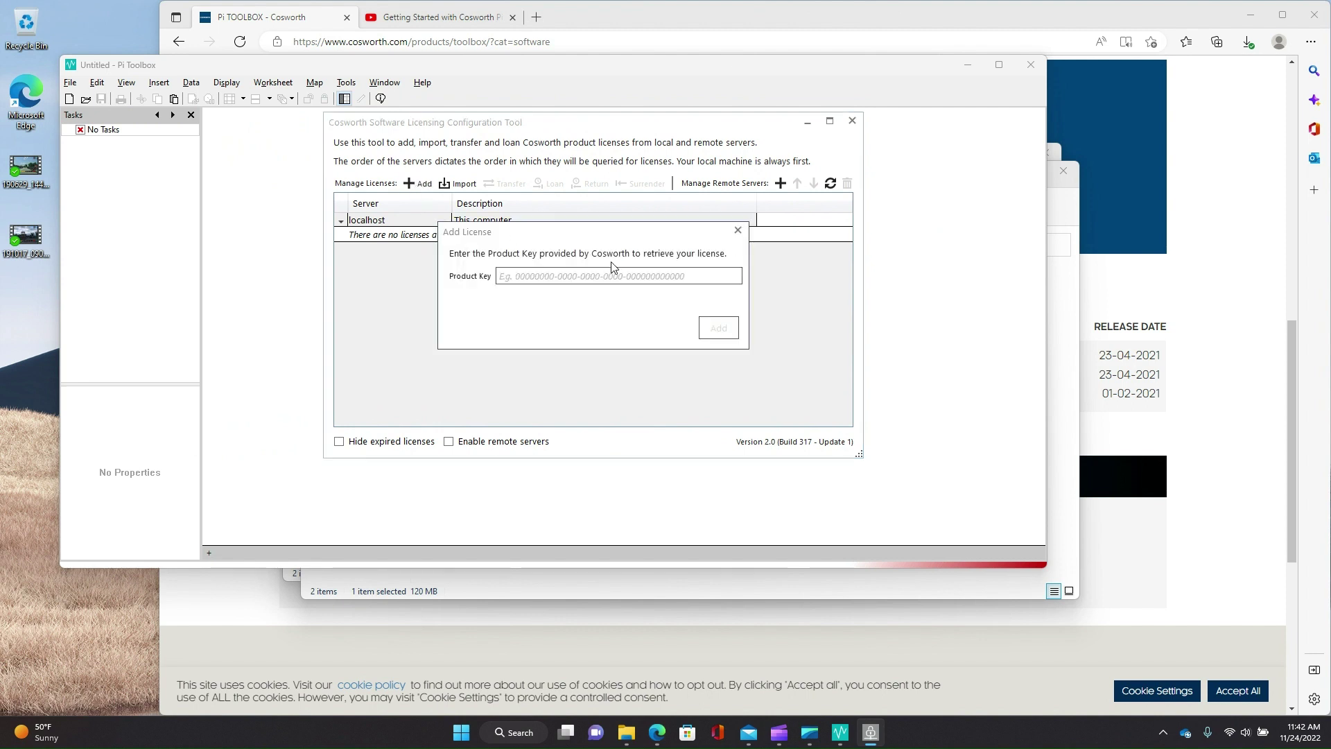
{"action": "right_click", "coordinate": [618, 278]}
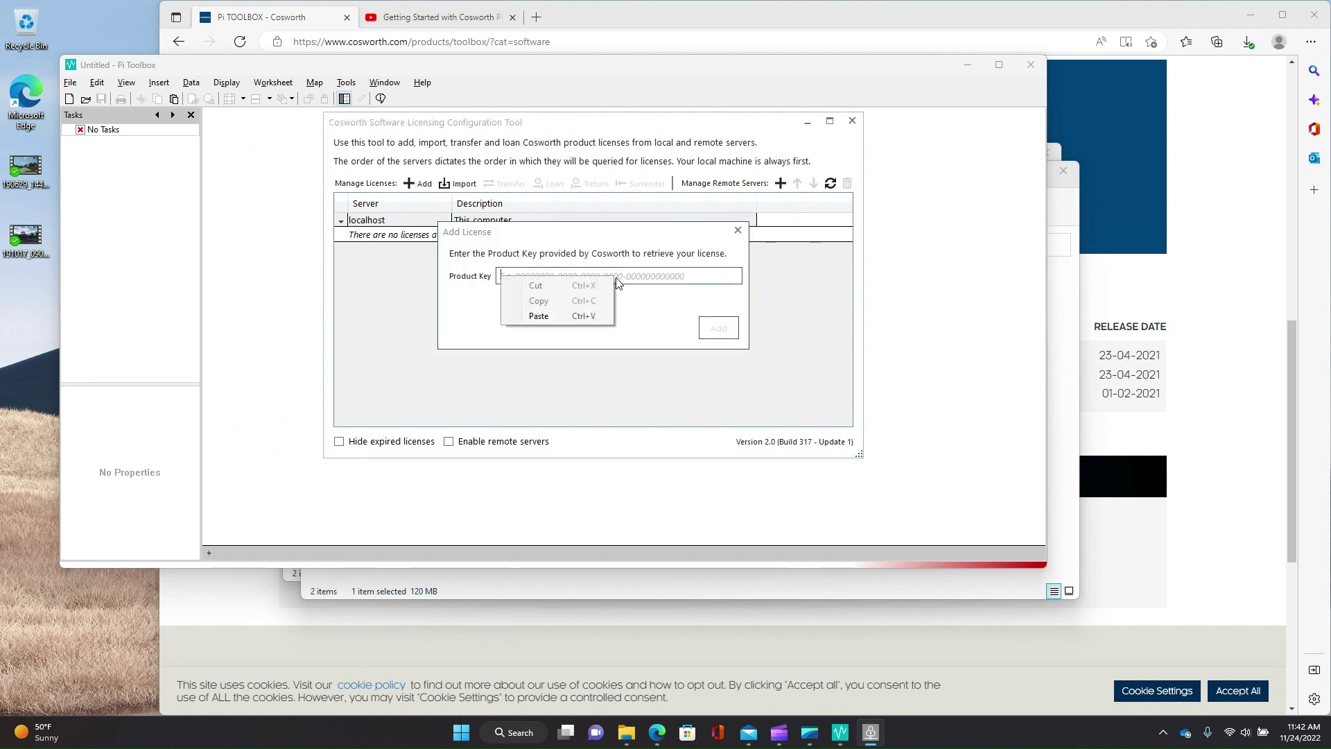
{"action": "left_click", "coordinate": [540, 315]}
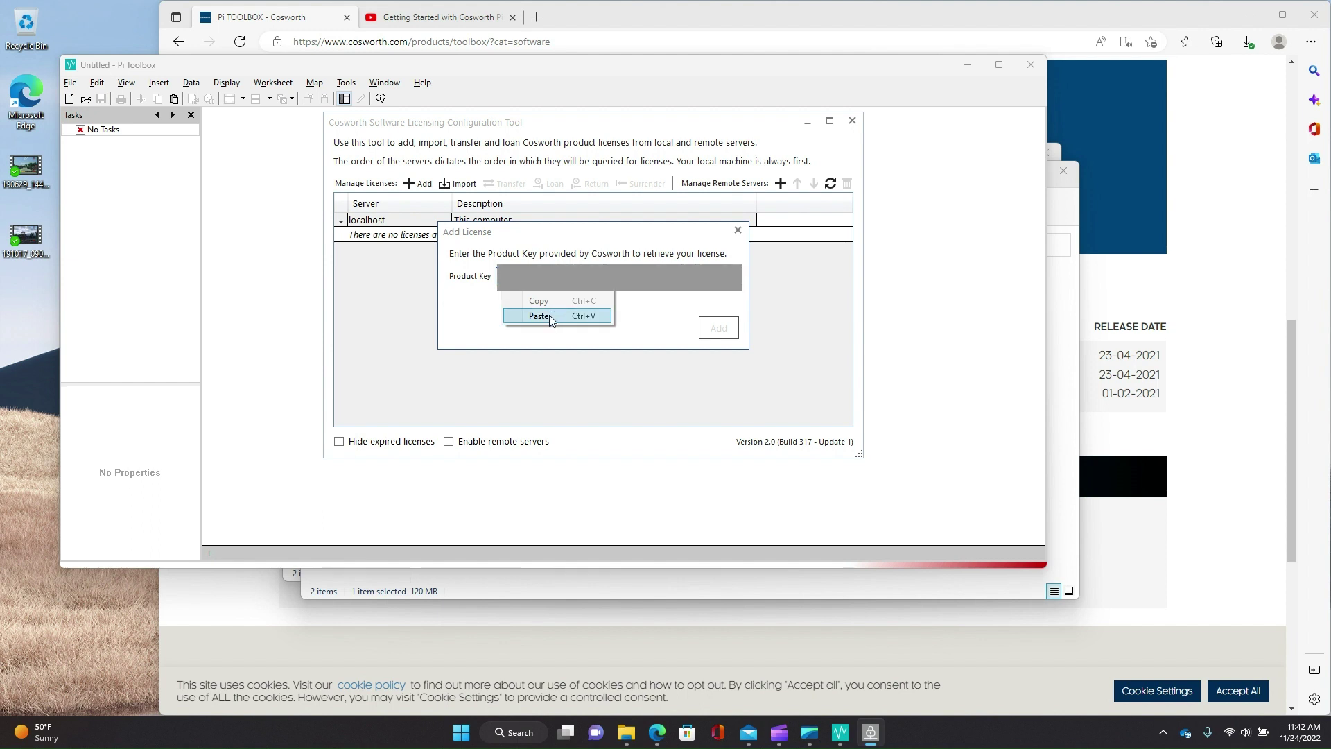
{"action": "left_click", "coordinate": [714, 328]}
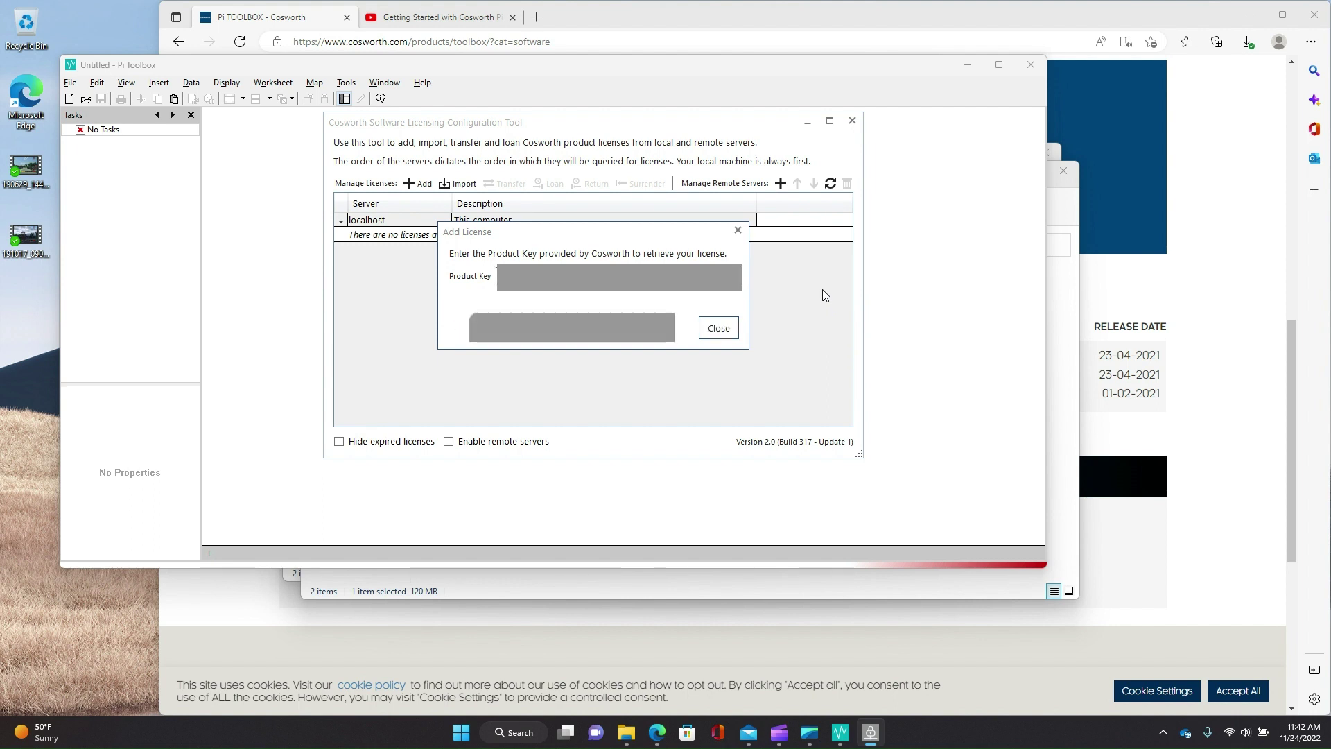
{"action": "left_click", "coordinate": [718, 329]}
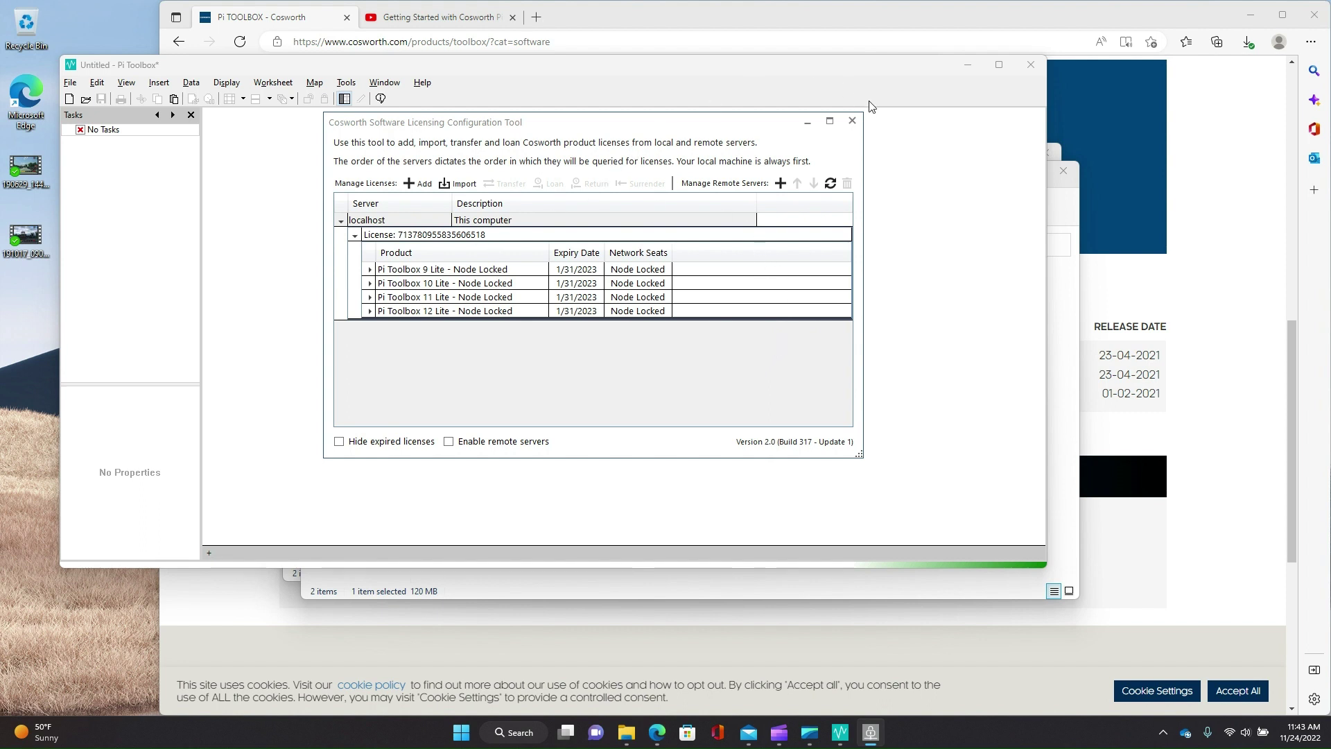
Close the licensing tool, create a Default Motorsport (Car) Workbook workspace, and discard the untitled one.
{"action": "left_click", "coordinate": [855, 122]}
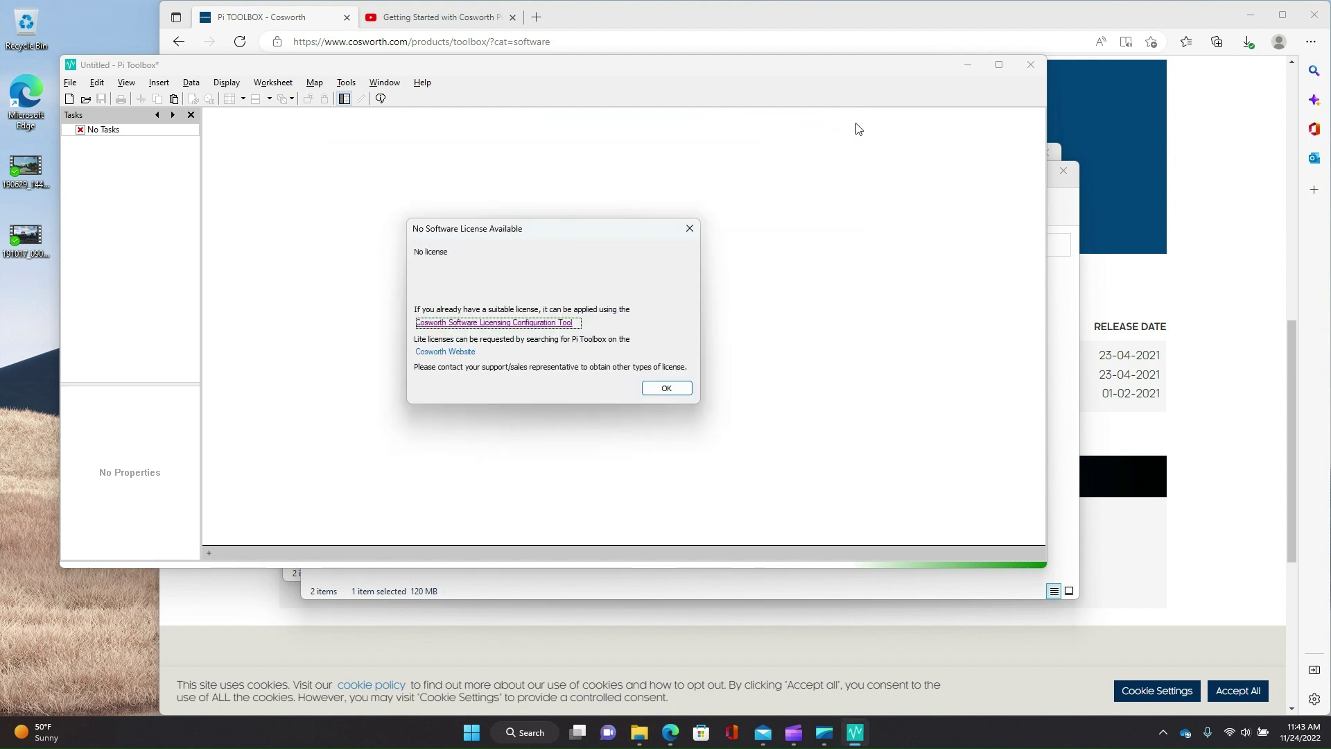
{"action": "left_click", "coordinate": [669, 390]}
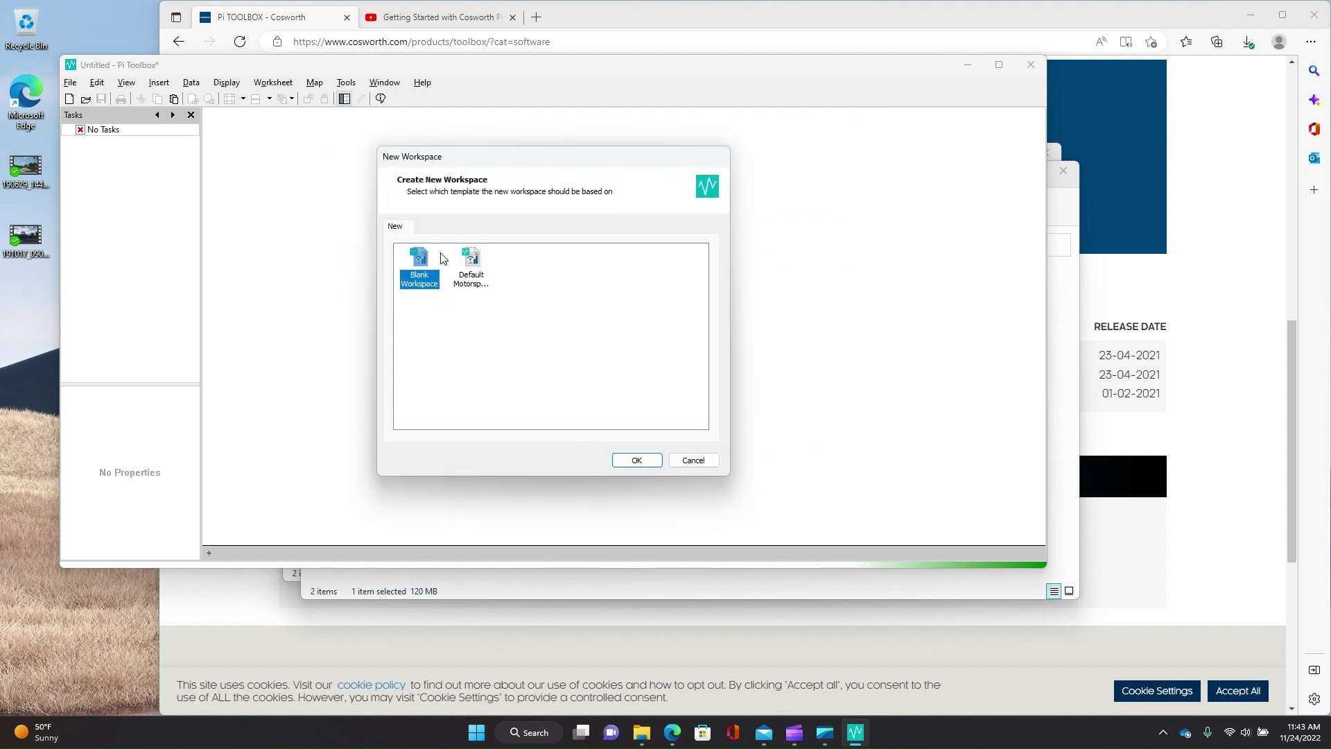
{"action": "left_click", "coordinate": [475, 272]}
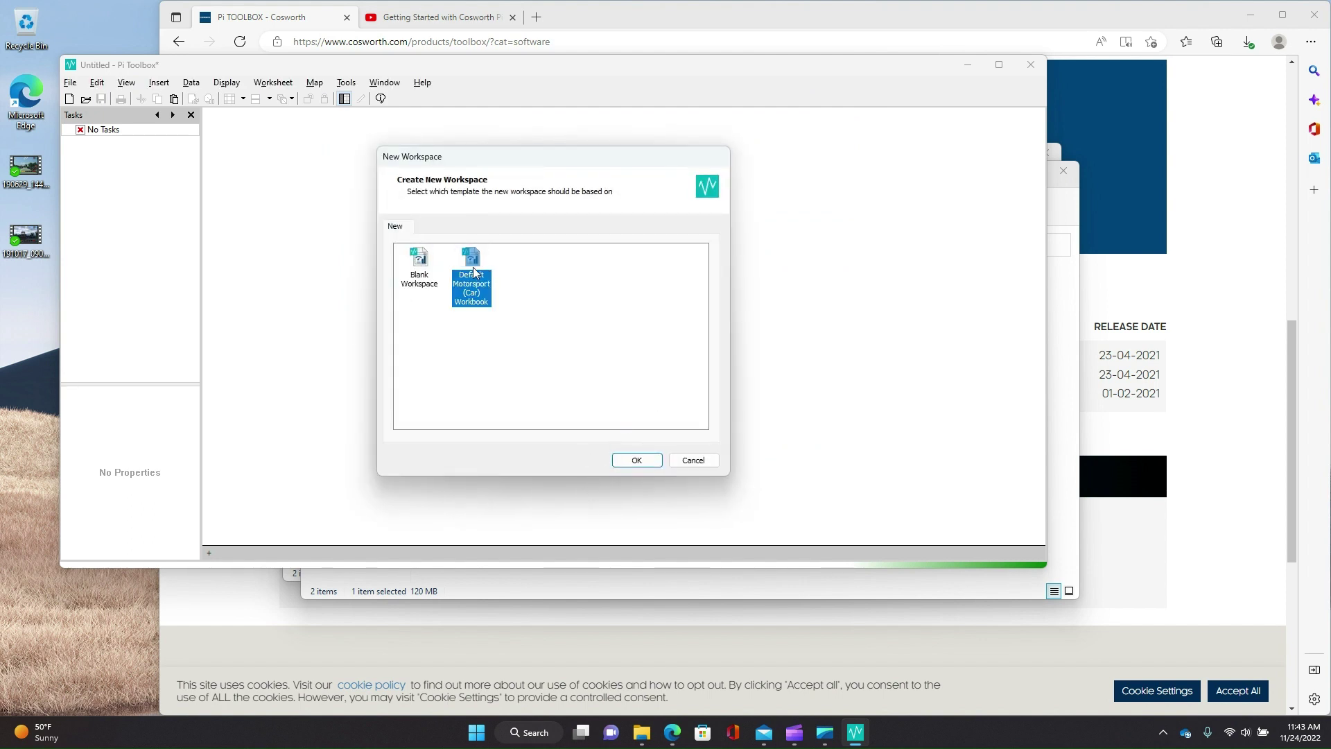
{"action": "left_click", "coordinate": [636, 461]}
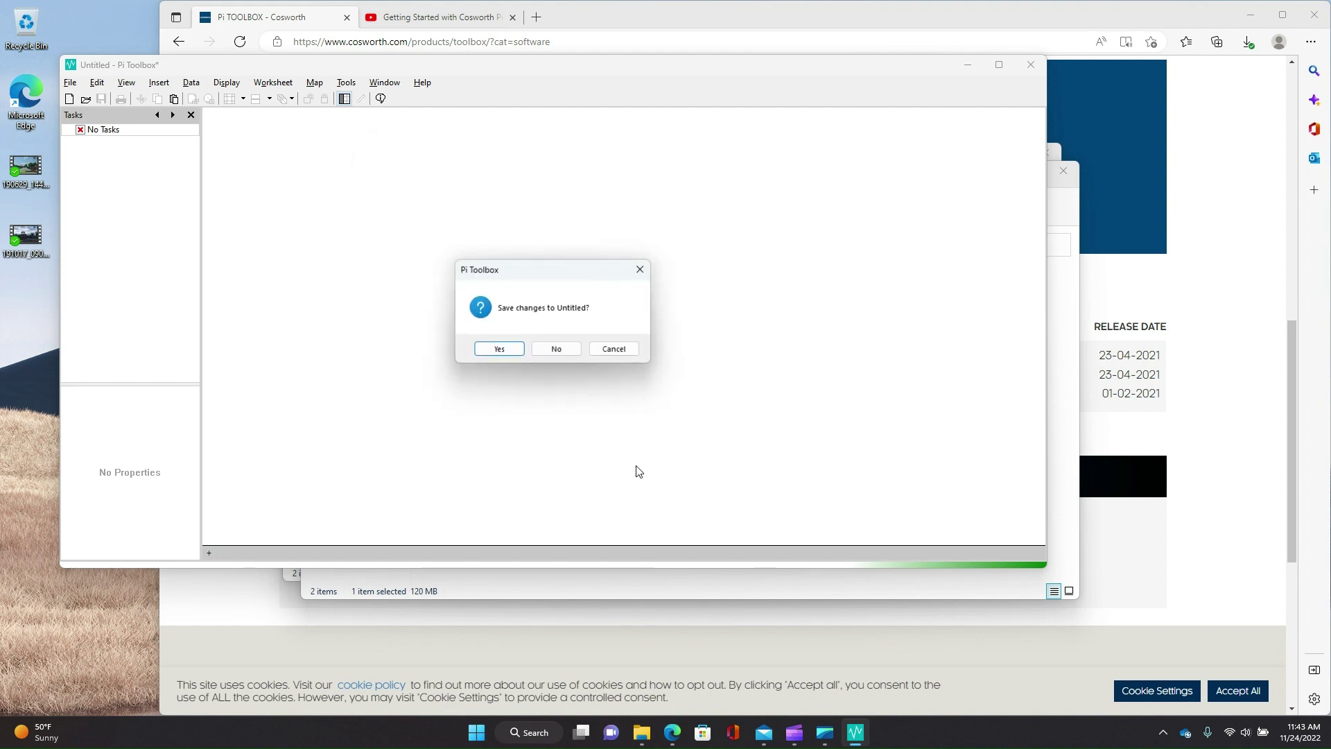
{"action": "left_click", "coordinate": [558, 349]}
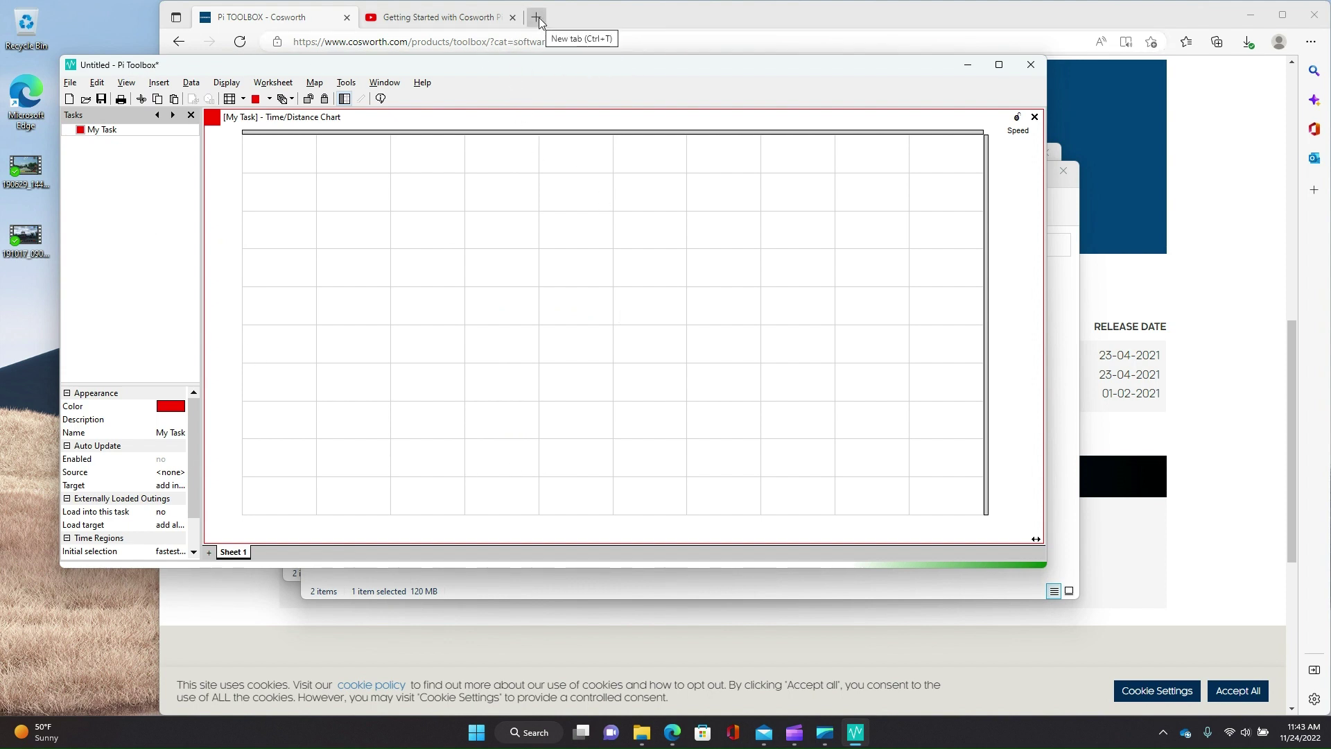
{"action": "left_click", "coordinate": [610, 18]}
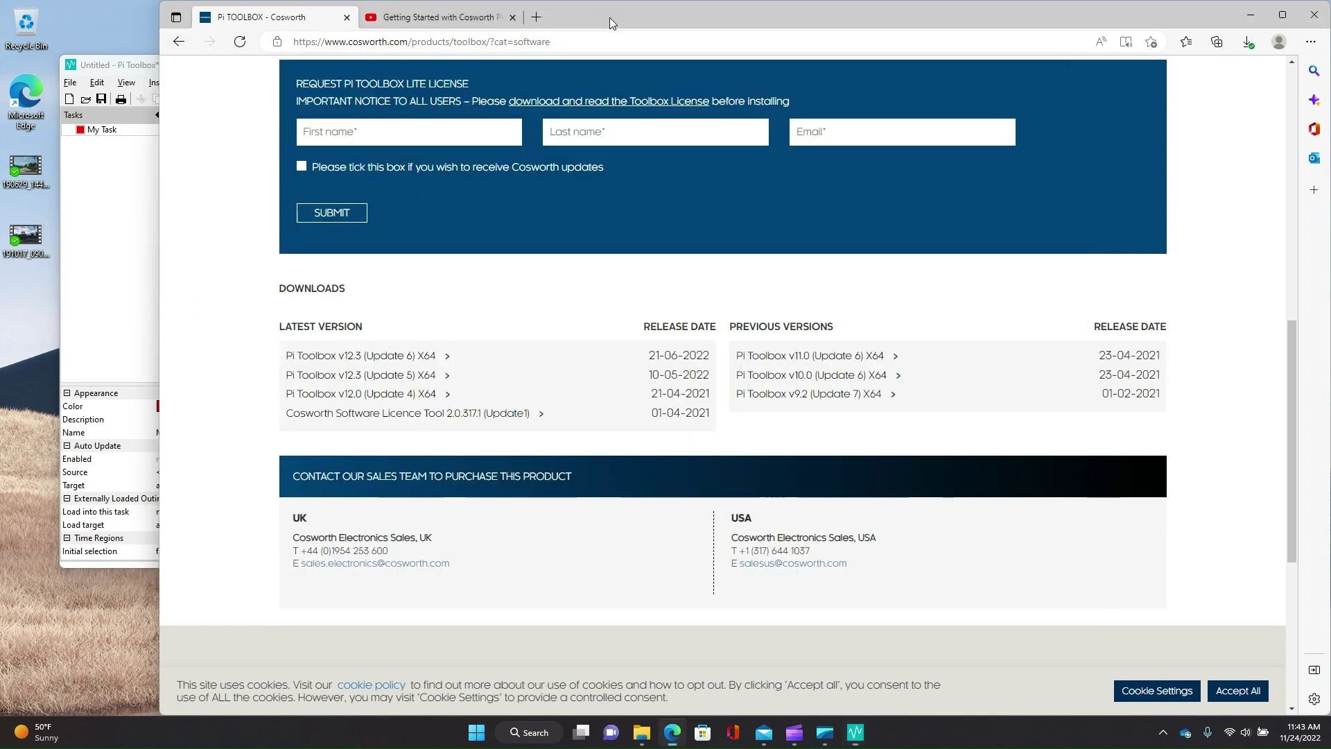
{"action": "left_click", "coordinate": [537, 19]}
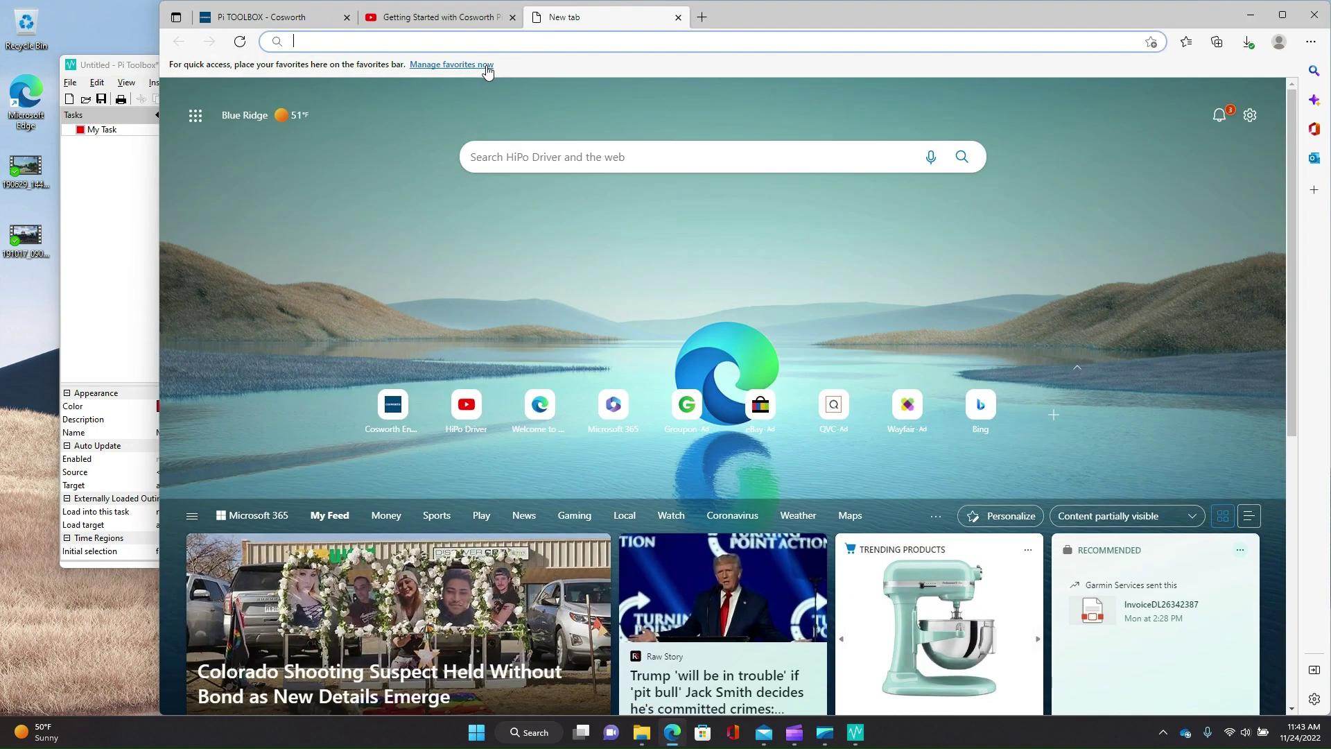
{"action": "type", "text": "www"}
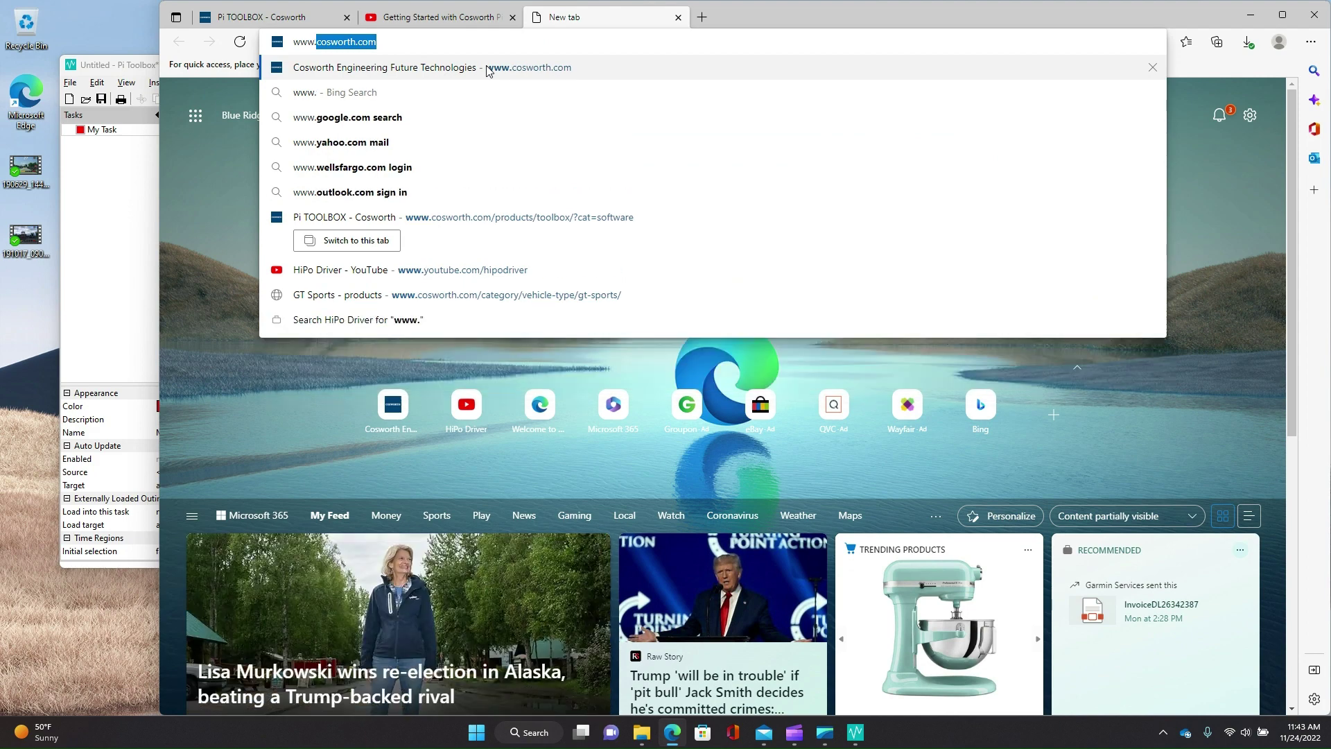
{"action": "type", "text": ".hipodriver.com"}
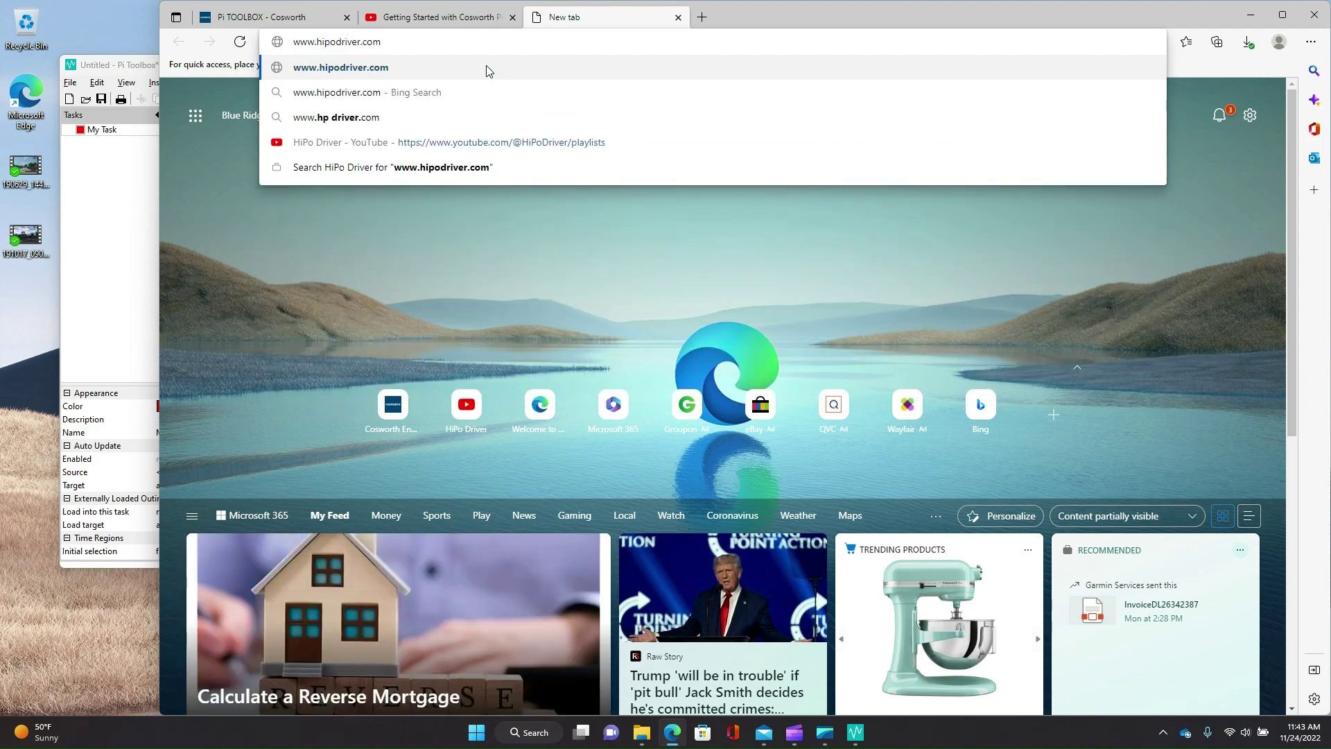
{"action": "key", "text": "Return"}
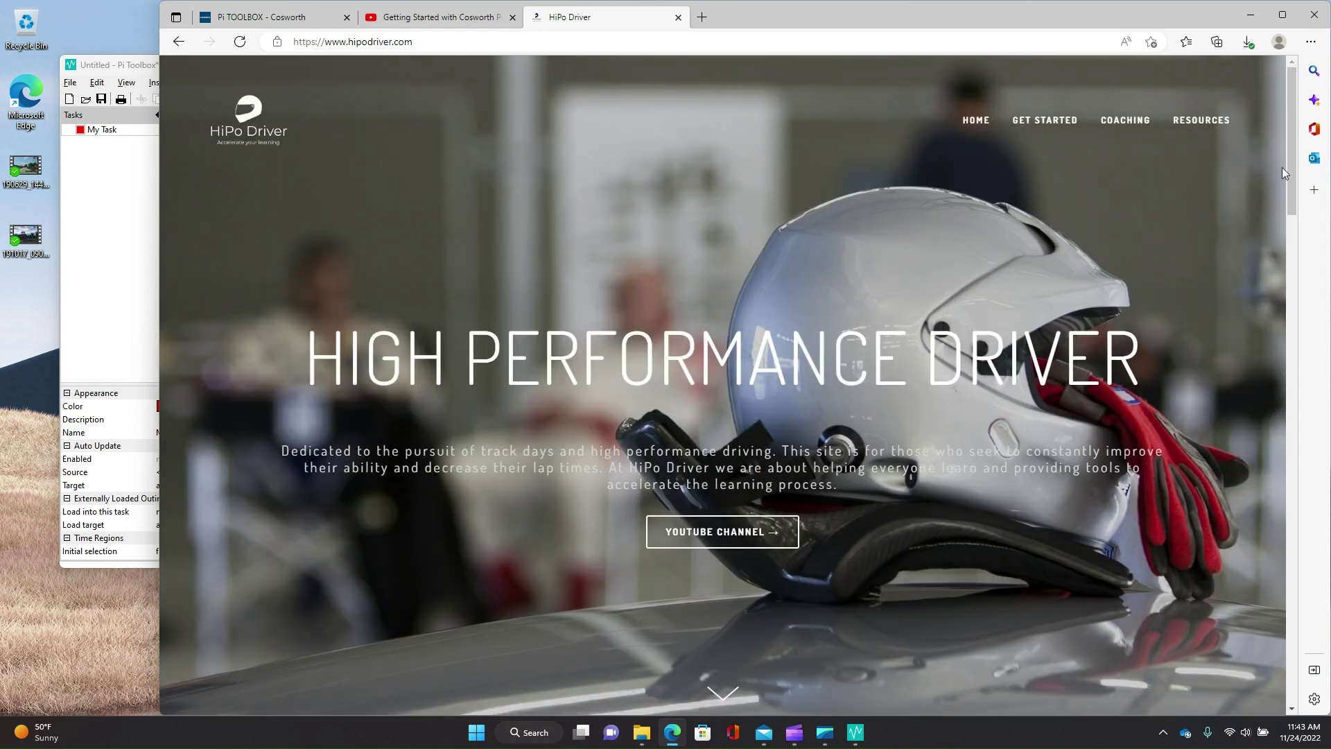
Go to the HiPo Driver Resources page and find the Cosworth Pi Toolbox Workbooks list.
{"action": "left_click", "coordinate": [1210, 128]}
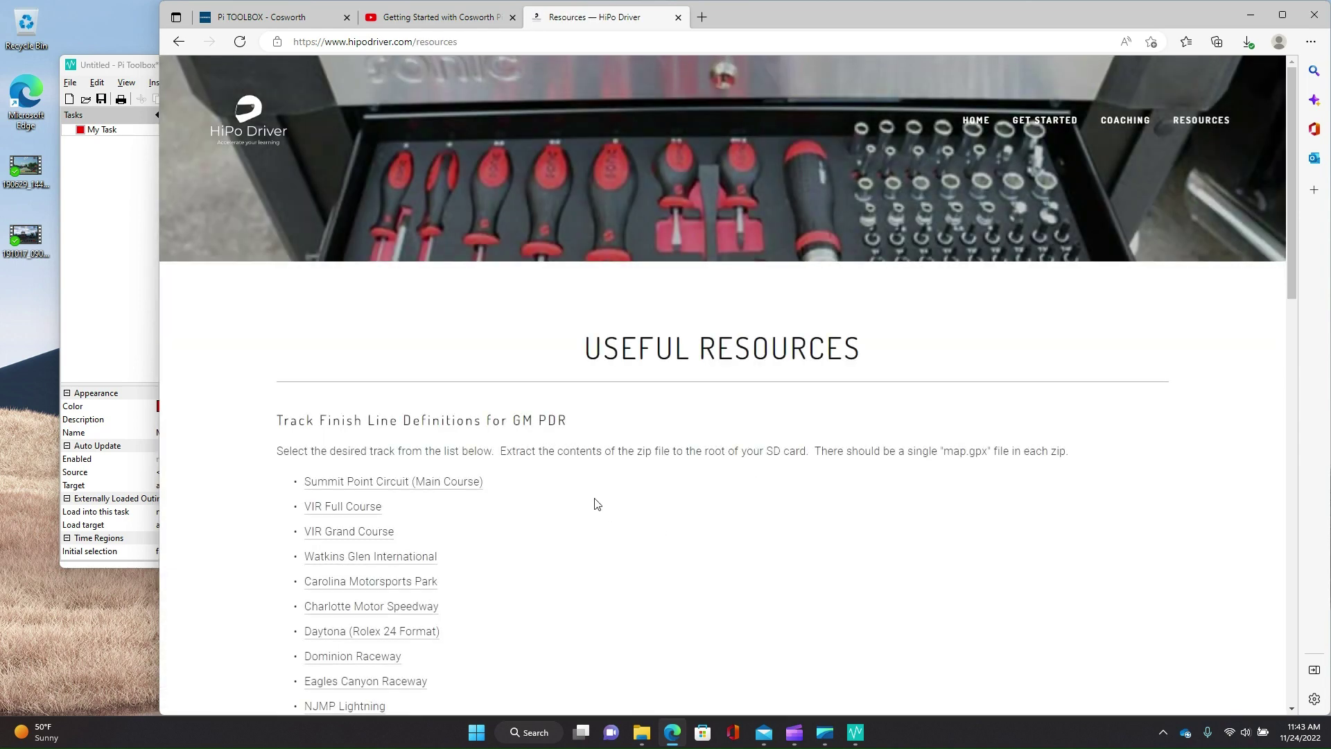
{"action": "scroll", "coordinate": [593, 503], "scroll_direction": "down", "scroll_amount": 5}
{"action": "scroll", "coordinate": [590, 501], "scroll_direction": "down", "scroll_amount": 2}
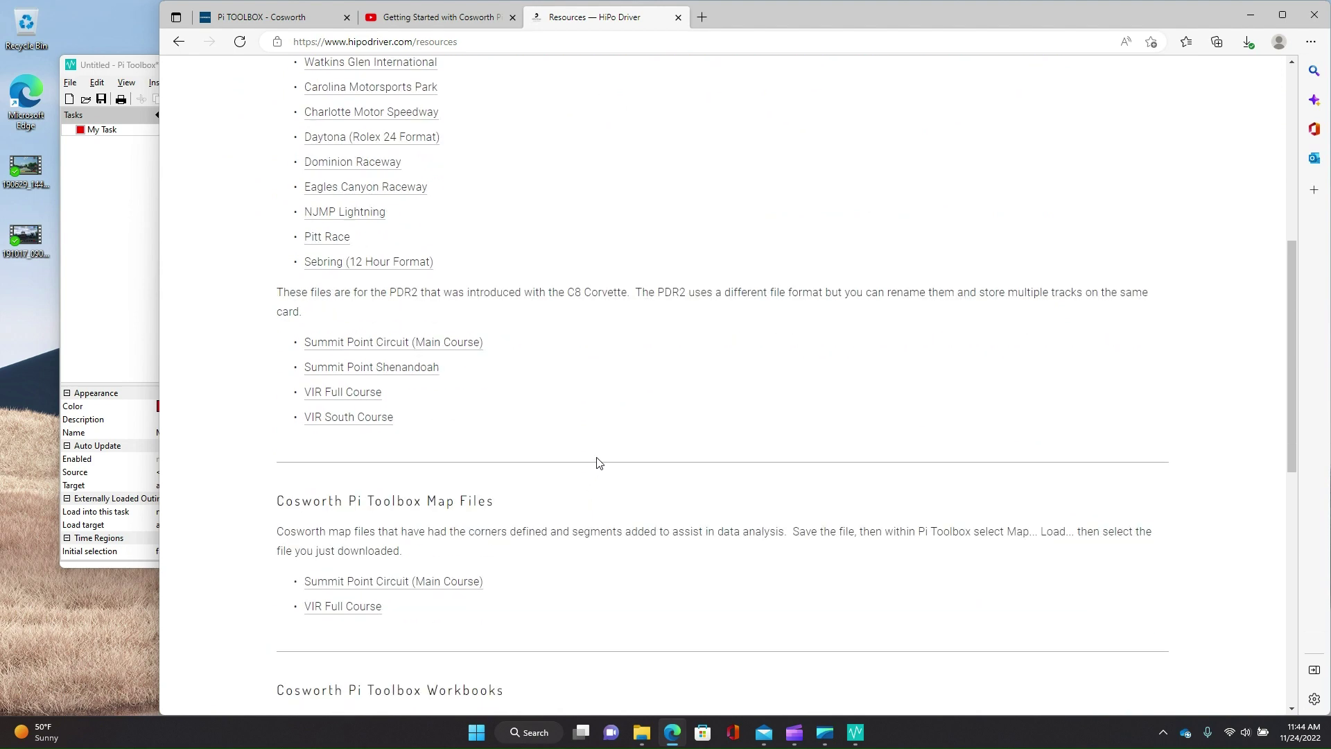
{"action": "scroll", "coordinate": [595, 461], "scroll_direction": "down", "scroll_amount": 5}
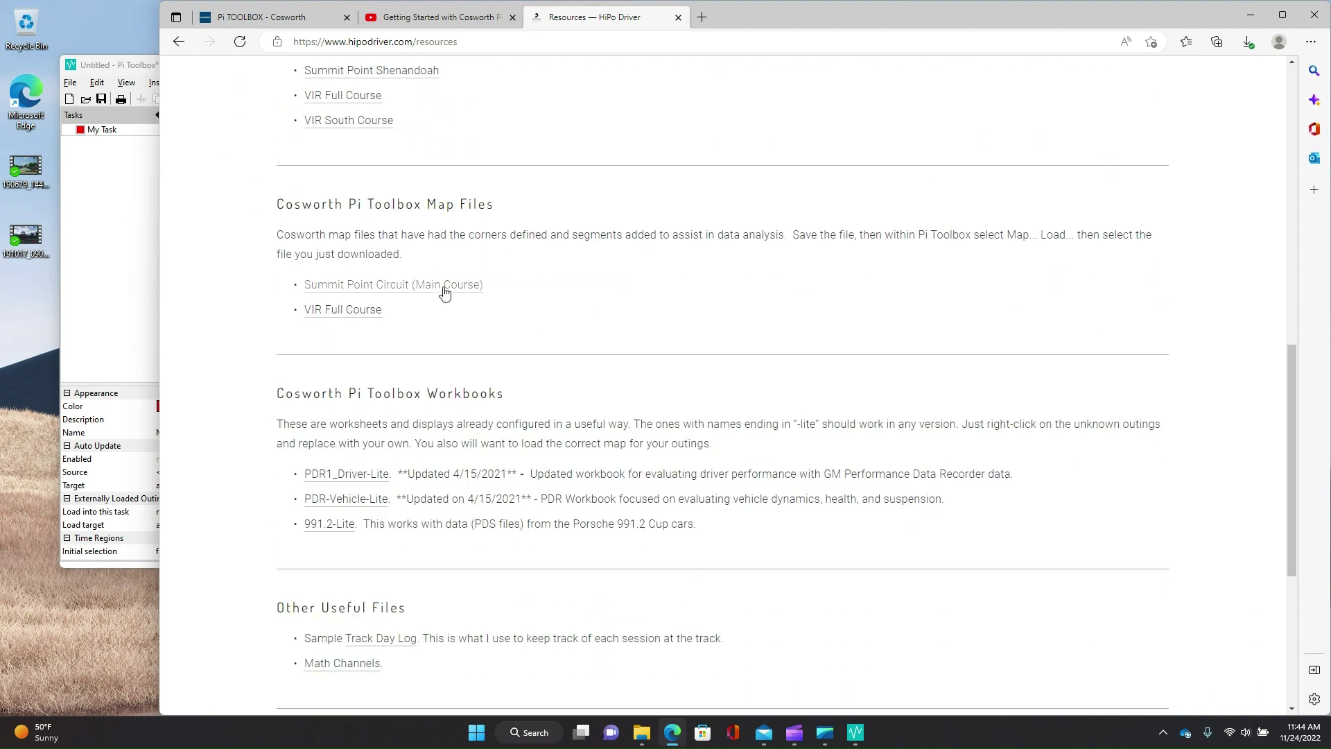
{"action": "scroll", "coordinate": [633, 440], "scroll_direction": "down", "scroll_amount": 2}
{"action": "scroll", "coordinate": [600, 316], "scroll_direction": "down", "scroll_amount": 2}
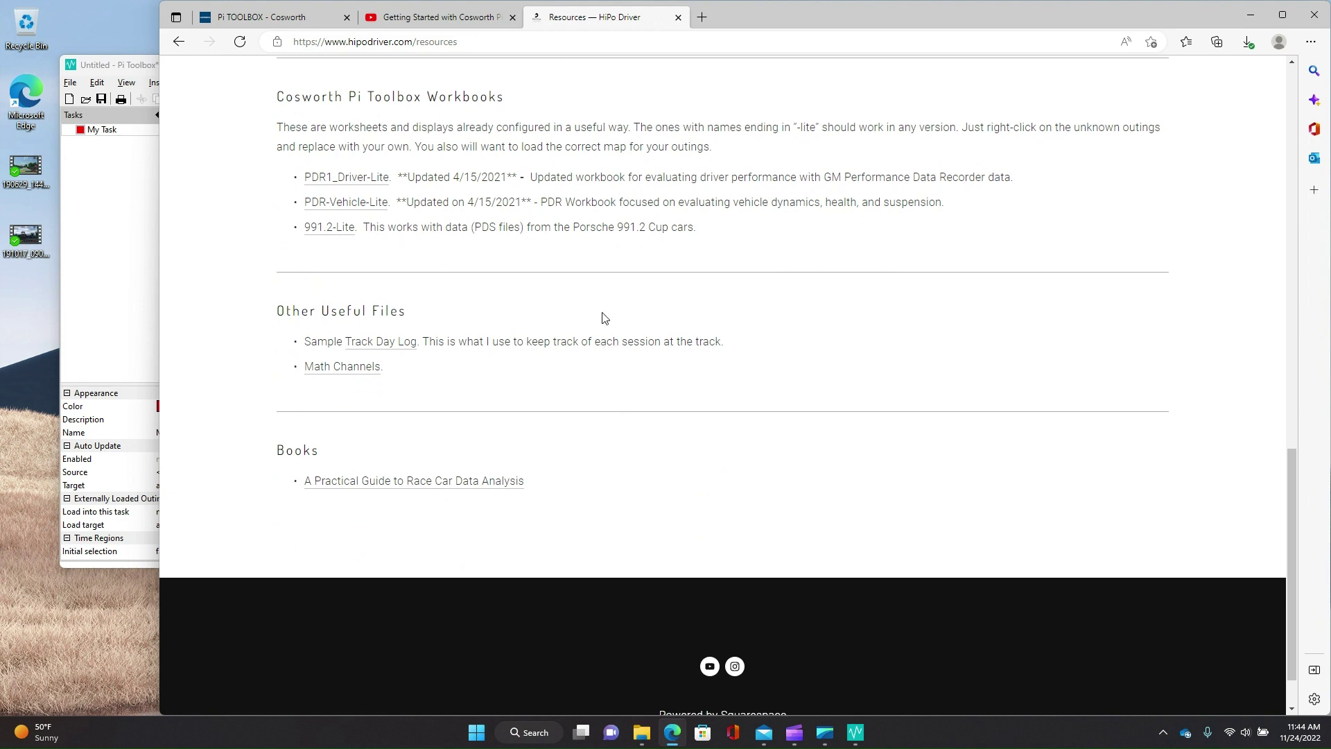
{"action": "scroll", "coordinate": [602, 317], "scroll_direction": "up", "scroll_amount": 1}
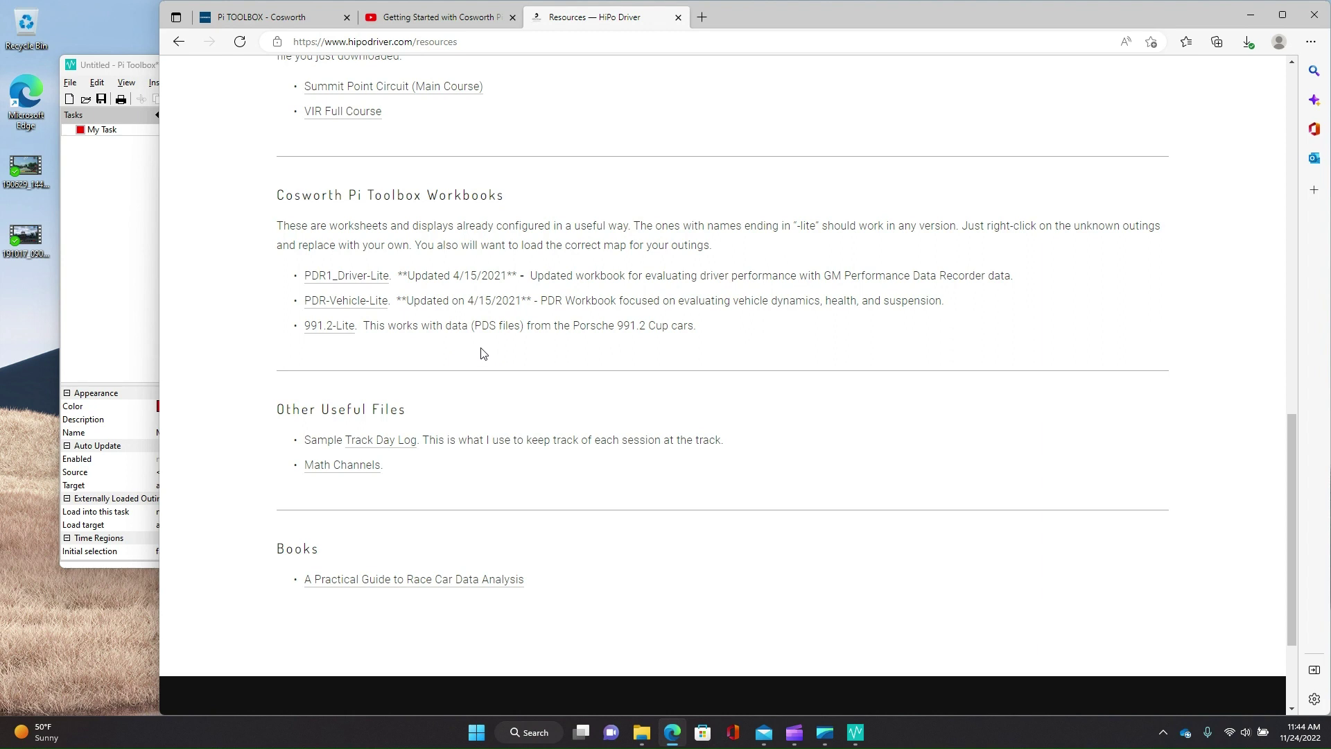
Download the PDR1_Driver-Lite.pwb workbook and close the Downloads panel.
{"action": "left_click", "coordinate": [339, 327]}
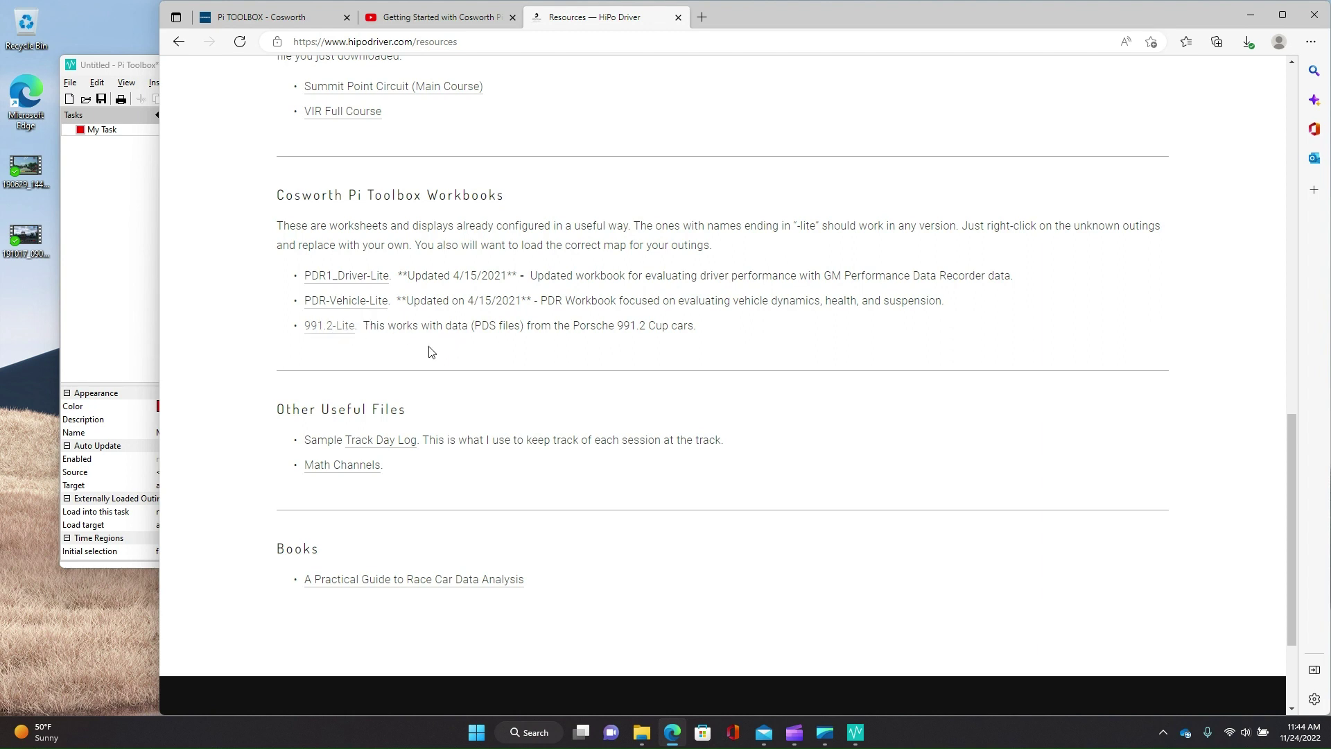
{"action": "left_click", "coordinate": [361, 278]}
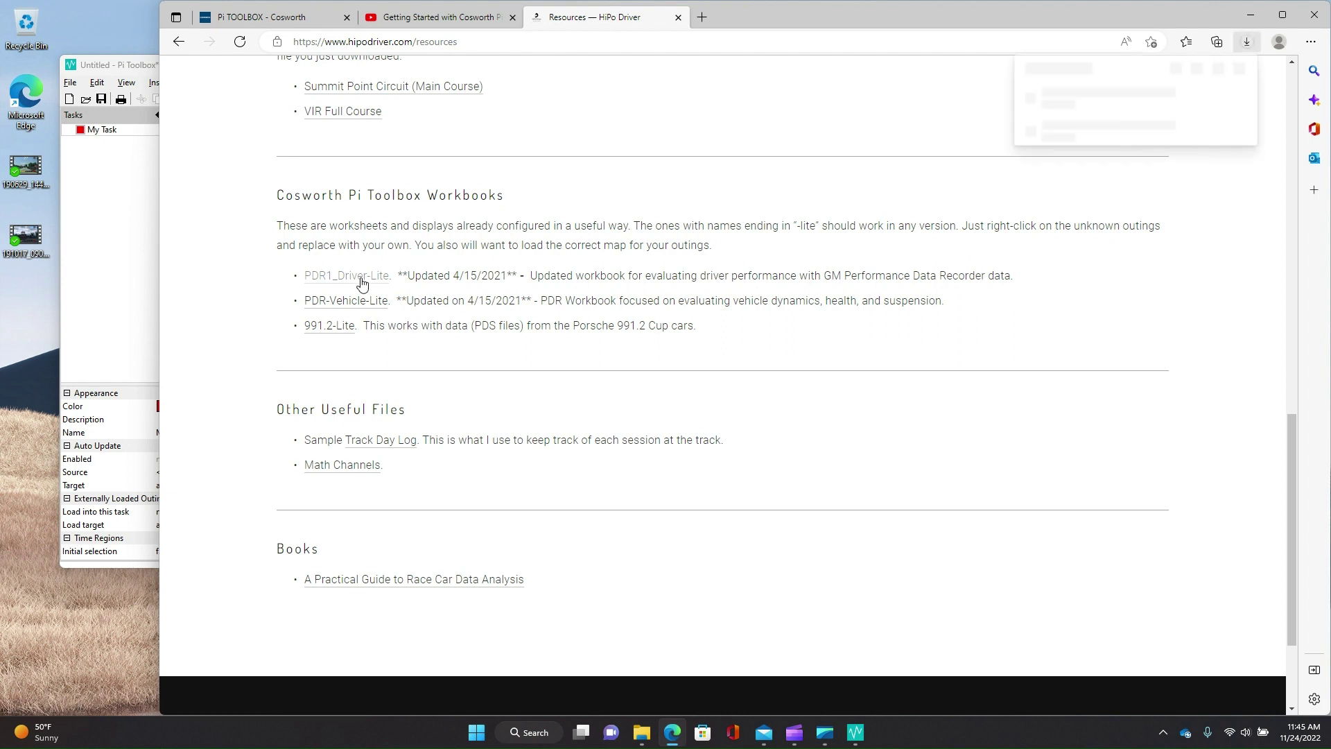
{"action": "mouse_move", "coordinate": [1167, 121]}
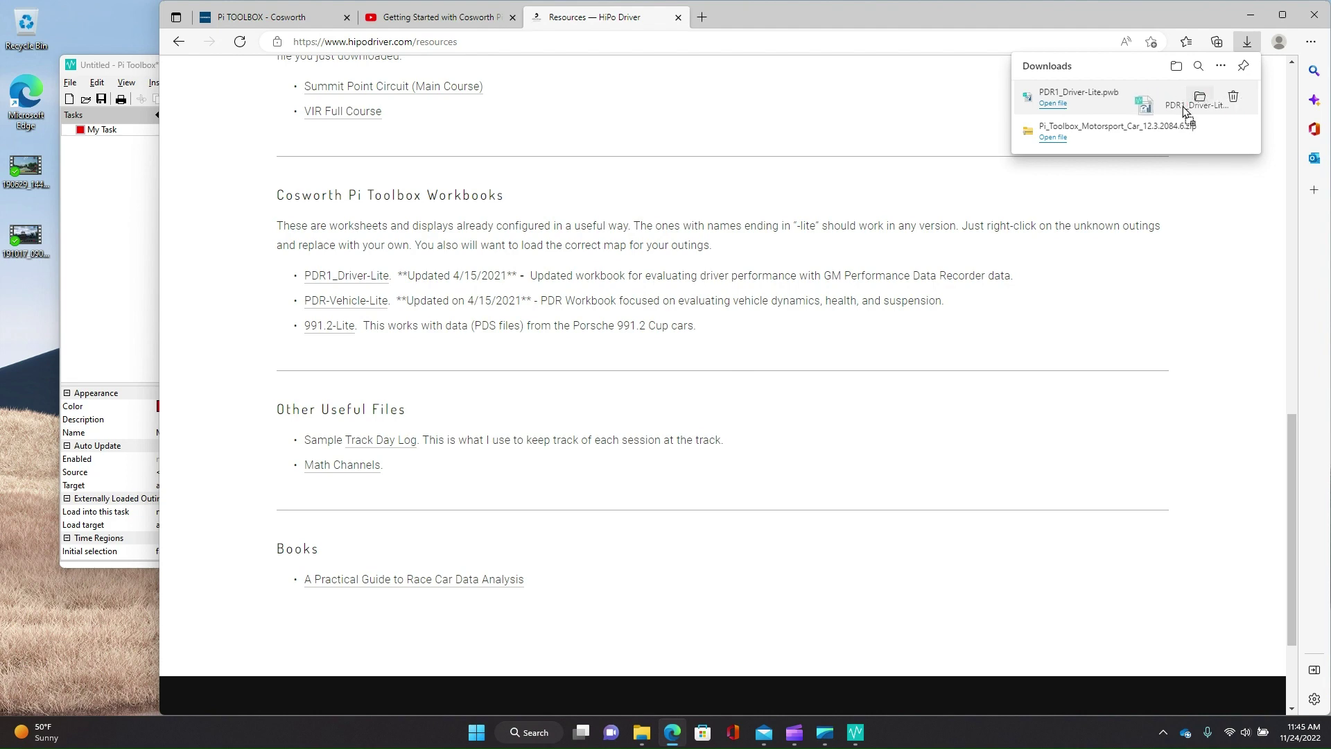
{"action": "left_click", "coordinate": [1194, 104]}
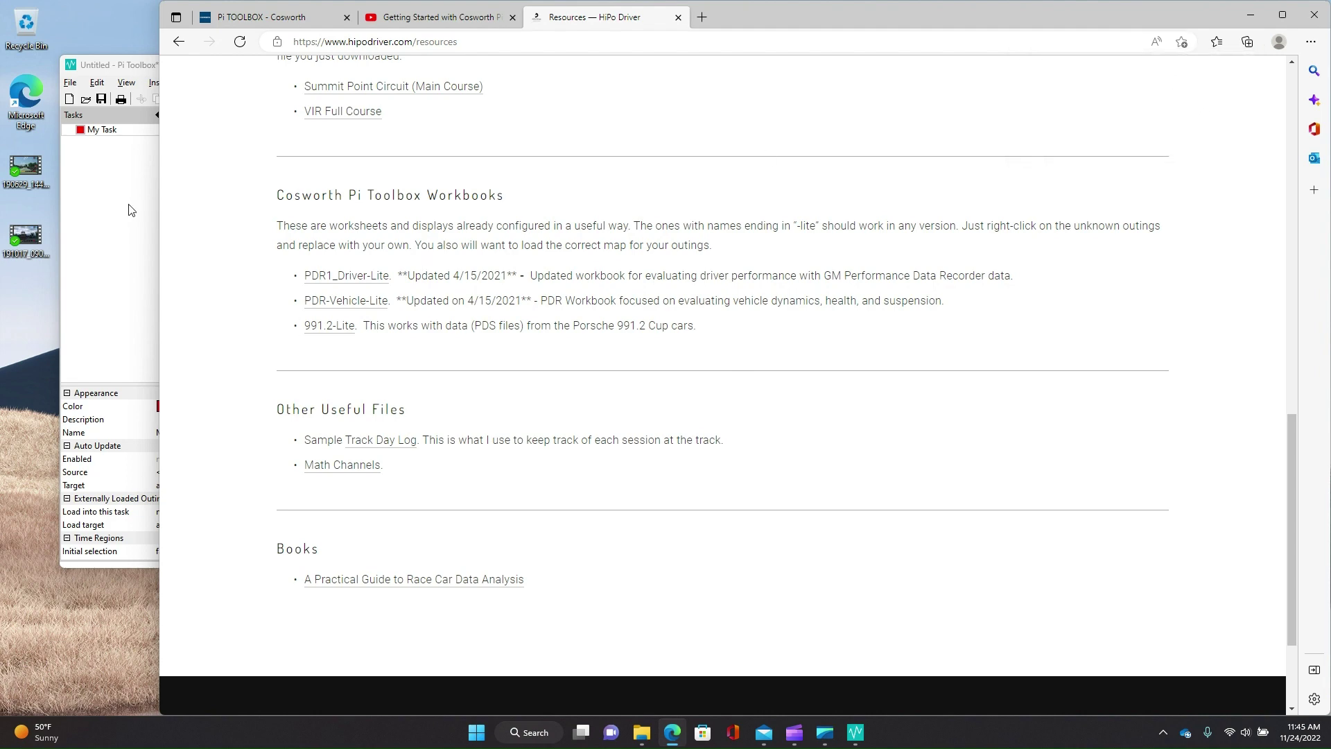
Open PDR1_Driver-Lite.pwb from Downloads without saving the untitled workbook, then widen the Tasks pane.
{"action": "left_click", "coordinate": [108, 202]}
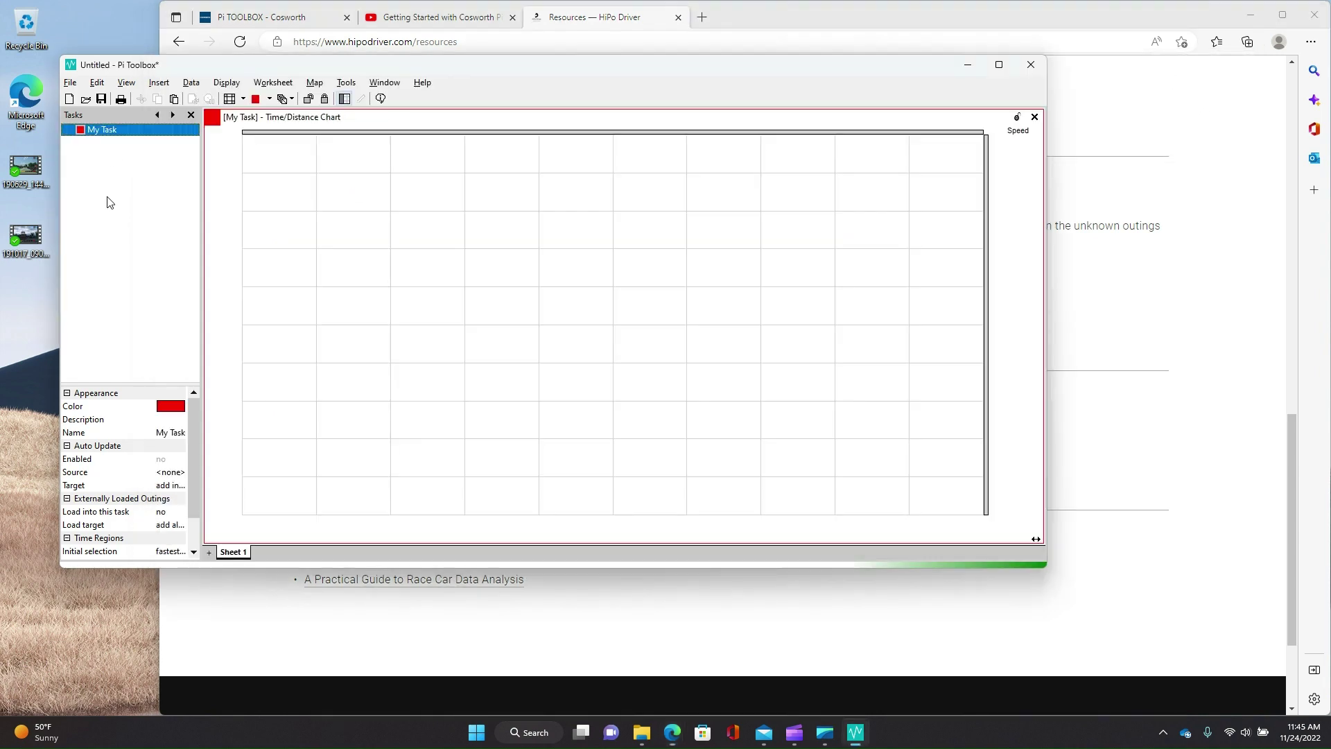
{"action": "left_click", "coordinate": [70, 83]}
{"action": "left_click", "coordinate": [80, 111]}
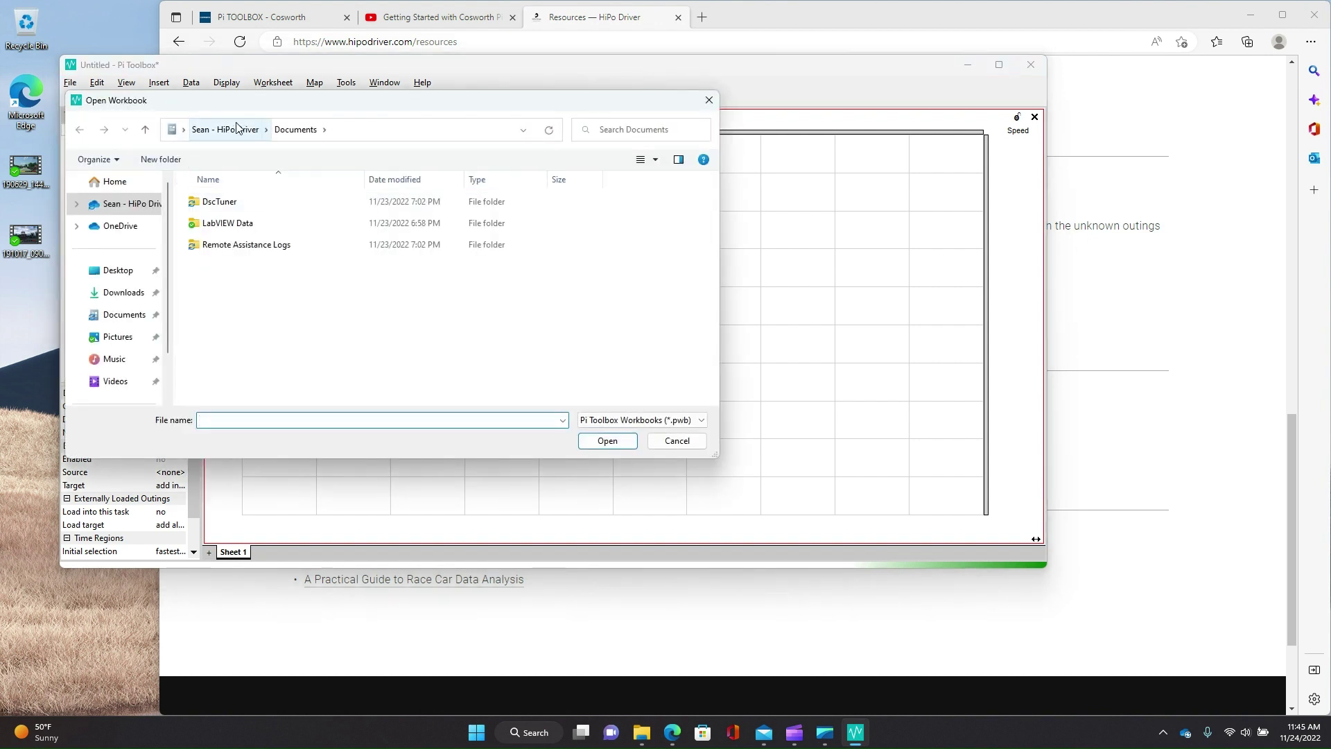
{"action": "left_click", "coordinate": [124, 291]}
{"action": "left_click", "coordinate": [205, 220]}
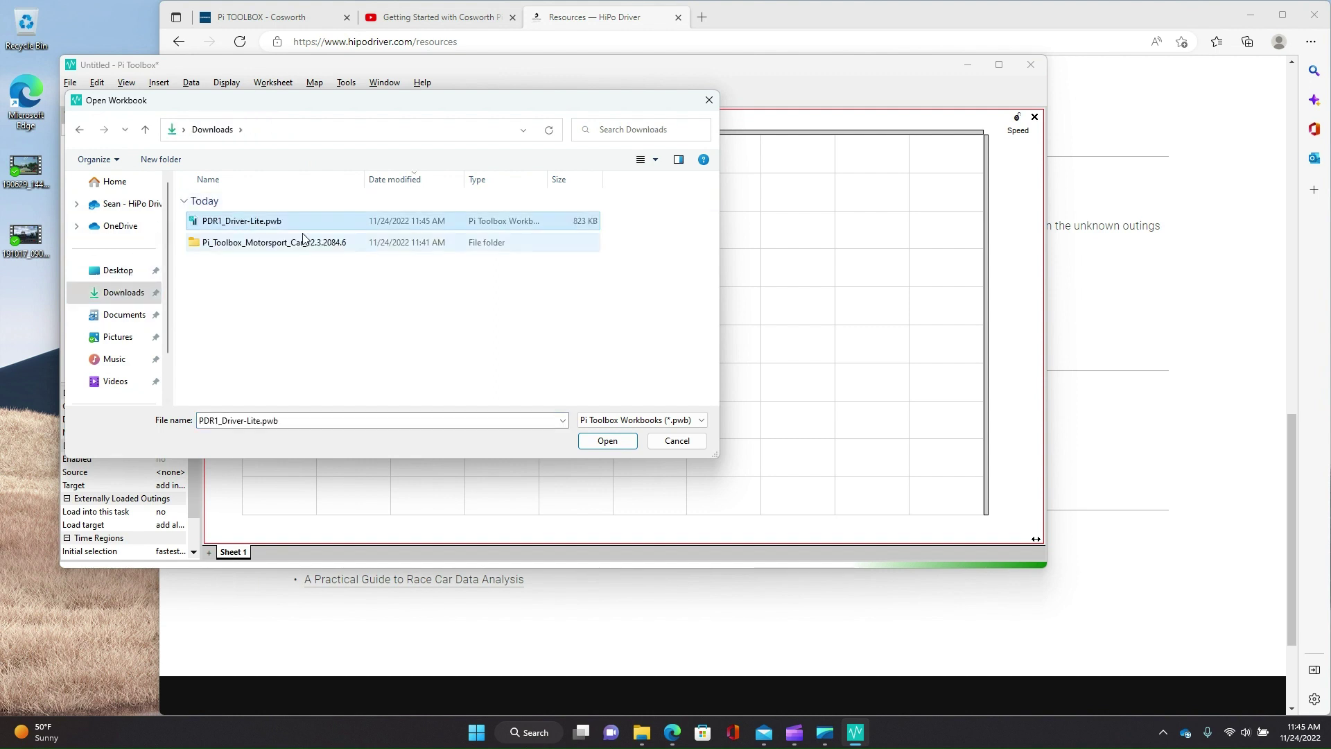
{"action": "left_click", "coordinate": [605, 441]}
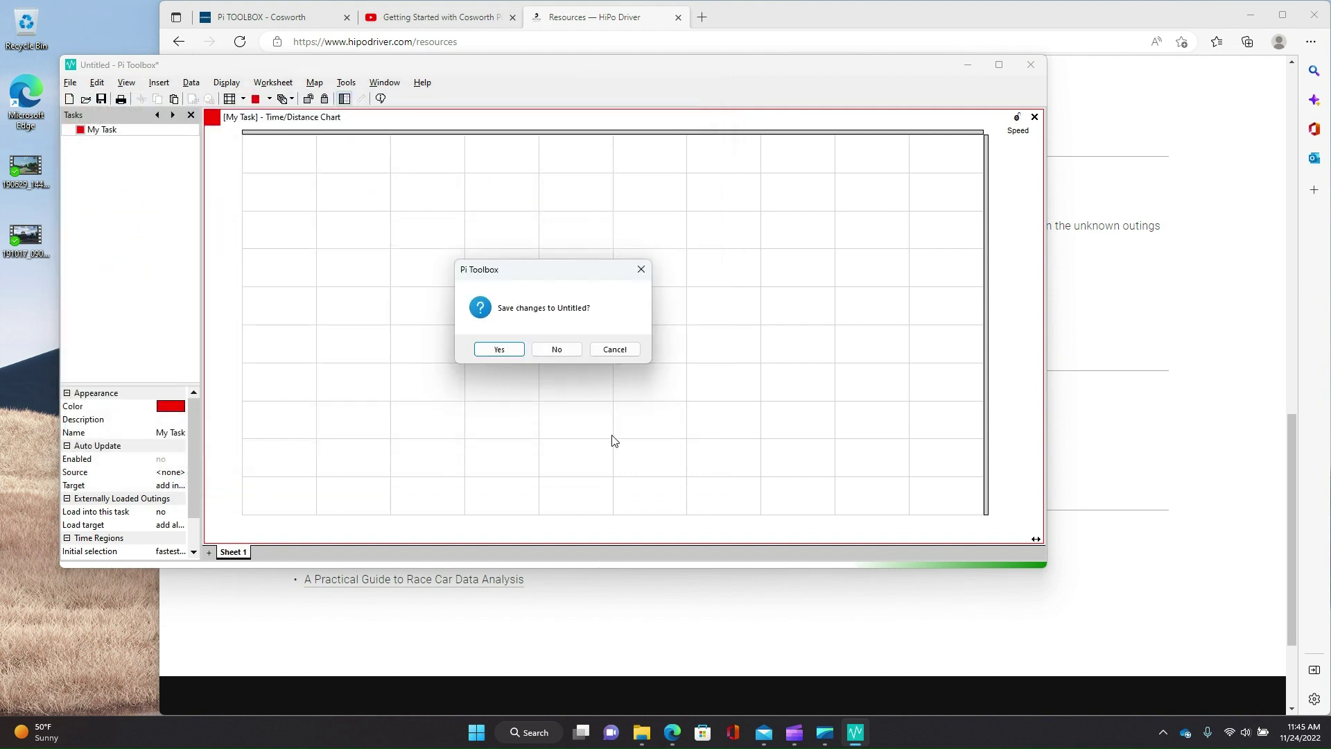
{"action": "left_click", "coordinate": [557, 349]}
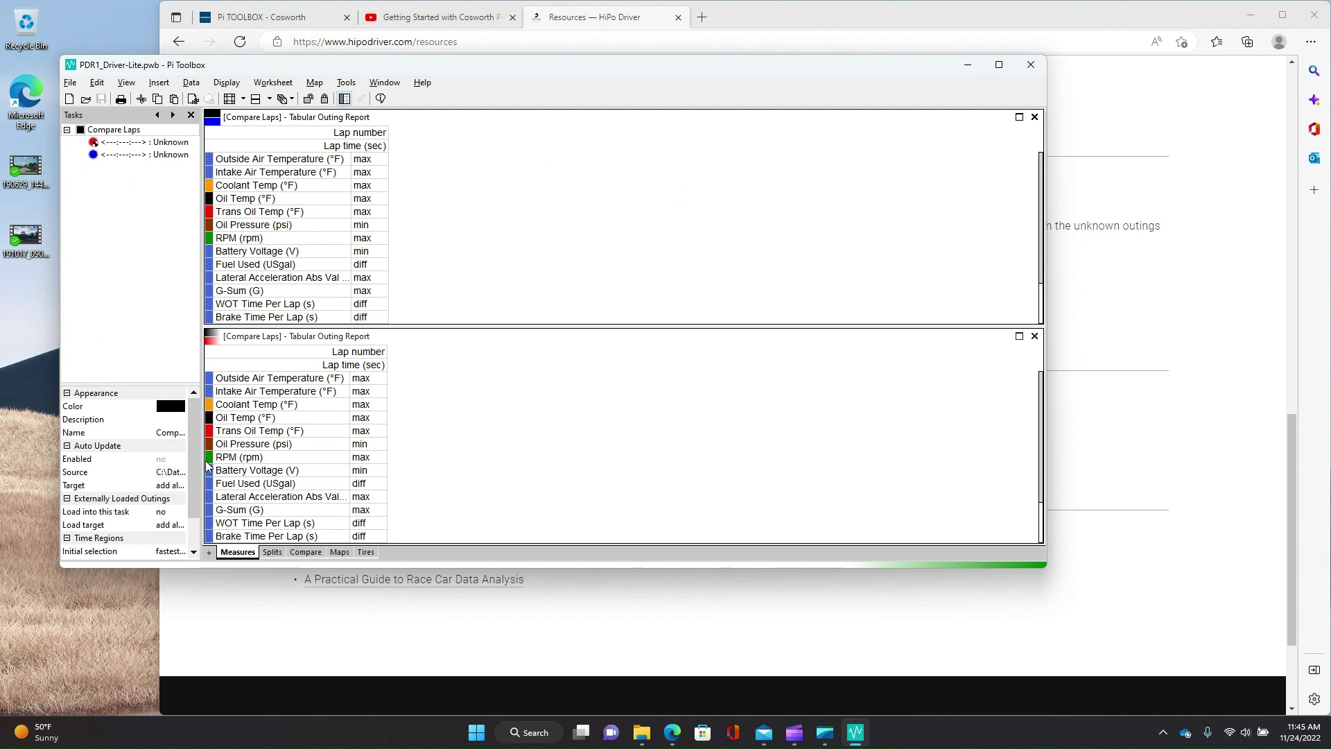
{"action": "left_click_drag", "start_coordinate": [201, 460], "coordinate": [252, 458]}
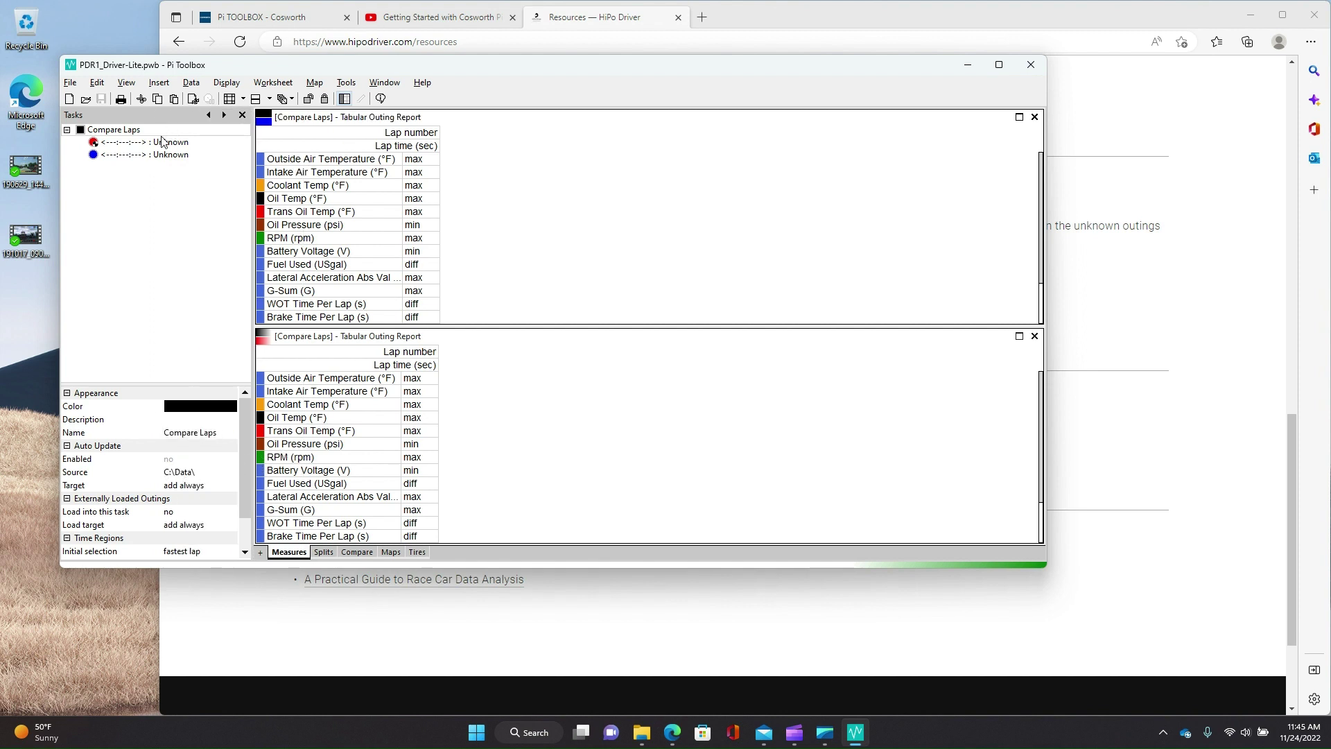
{"action": "scroll", "coordinate": [176, 485], "scroll_direction": "down", "scroll_amount": 1}
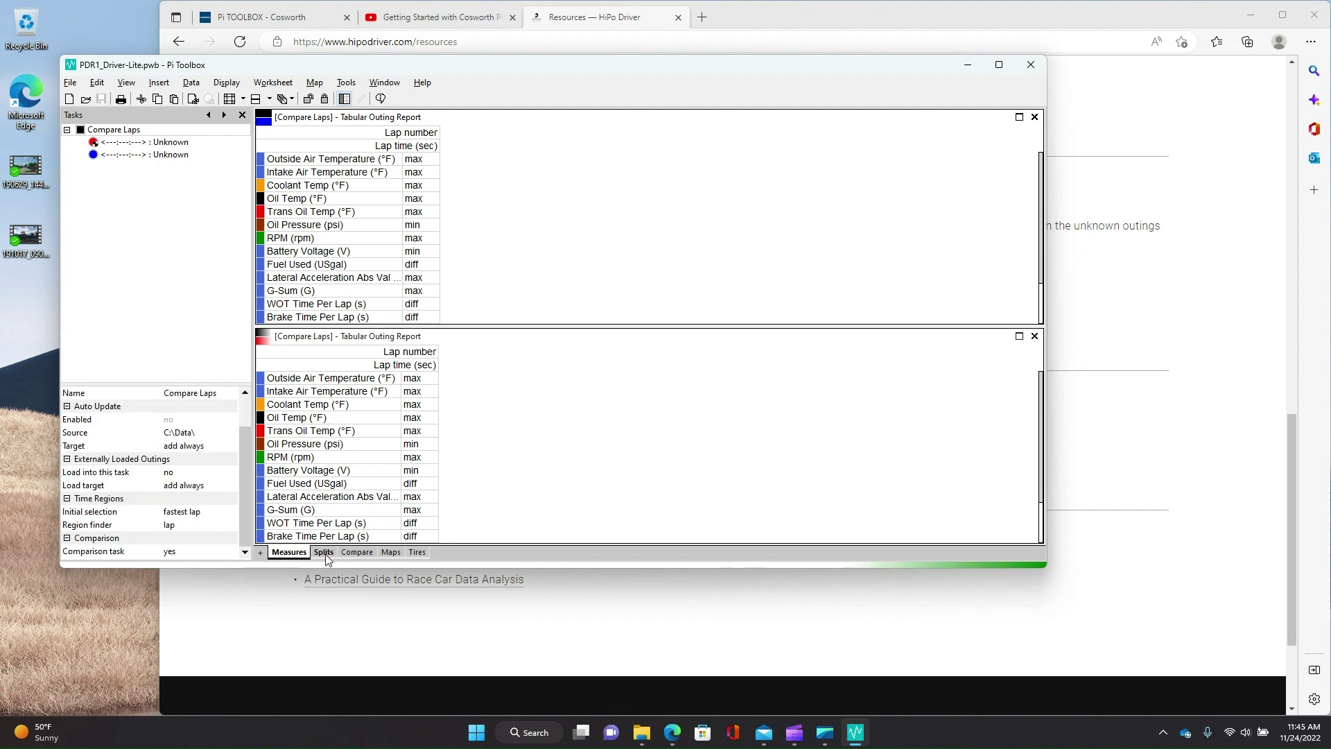
Replace the first Unknown outing with 190629_144626_00003_.mp4 from the Desktop.
{"action": "right_click", "coordinate": [131, 144]}
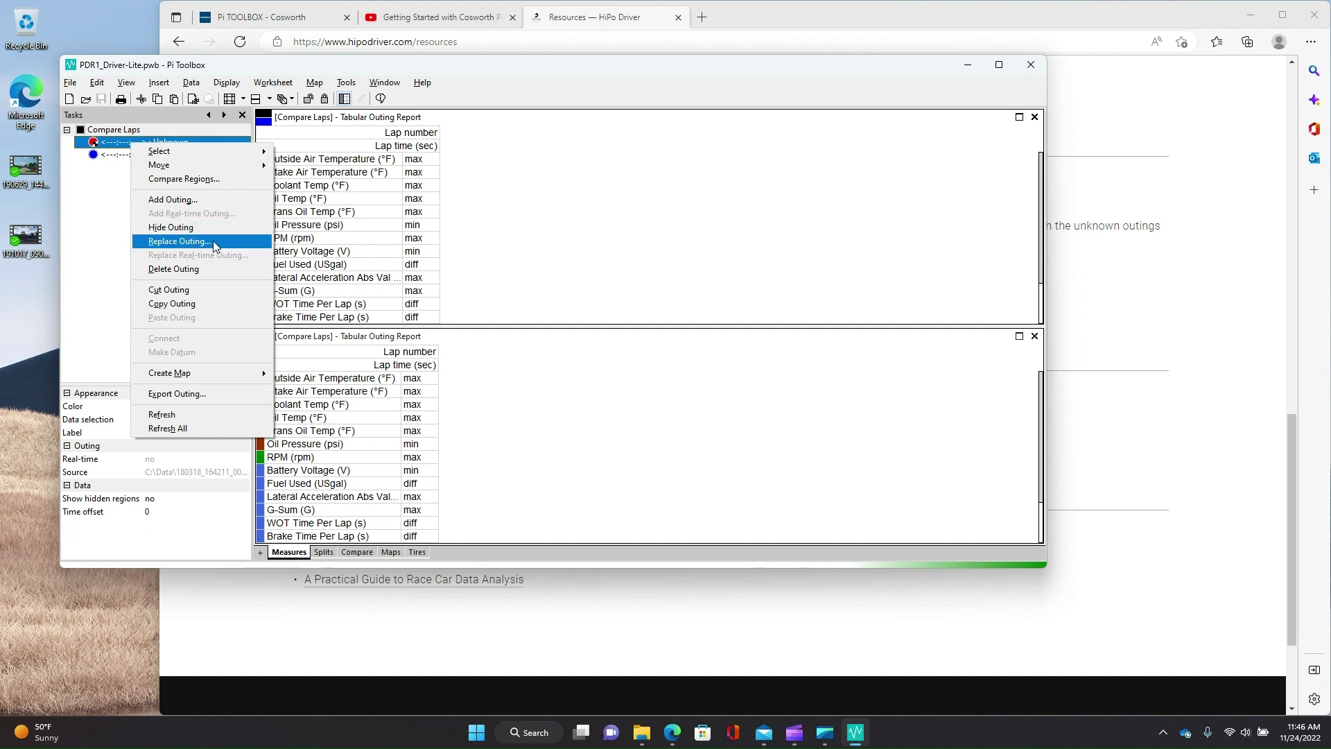
{"action": "left_click", "coordinate": [213, 240]}
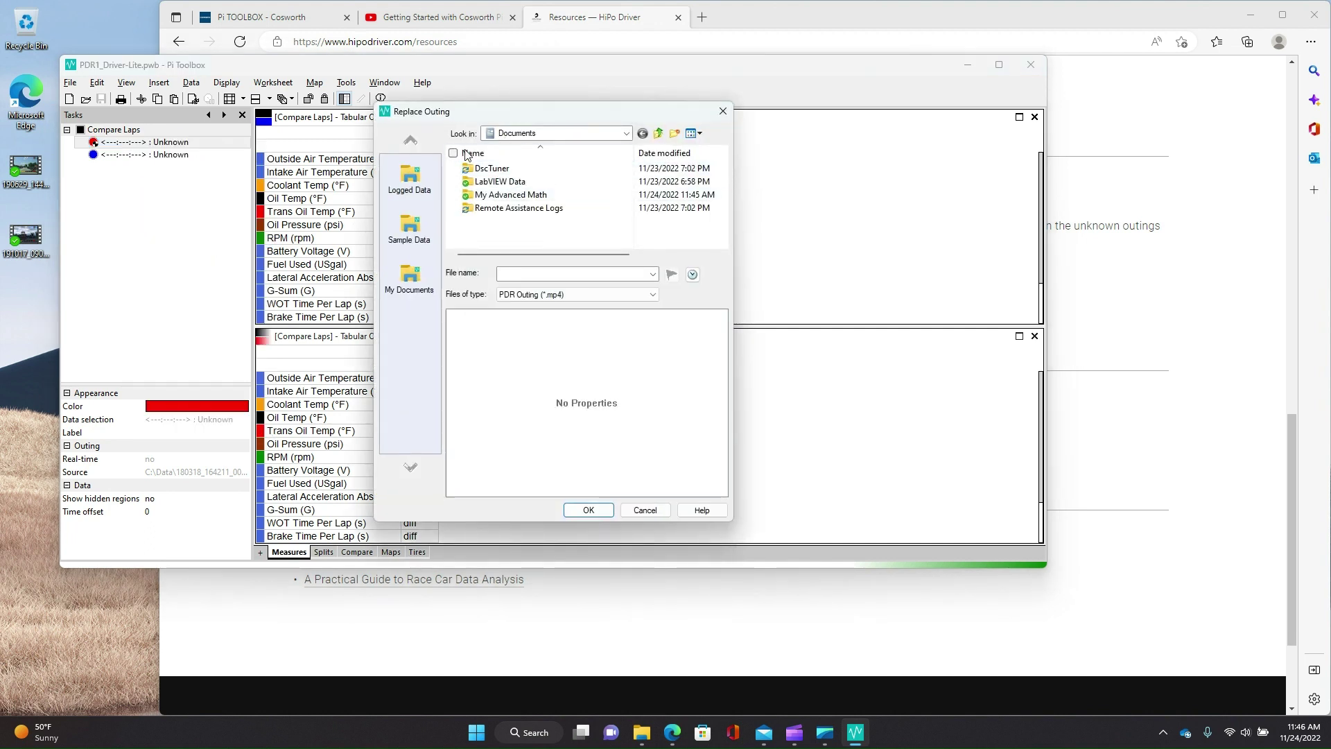
{"action": "left_click", "coordinate": [626, 133]}
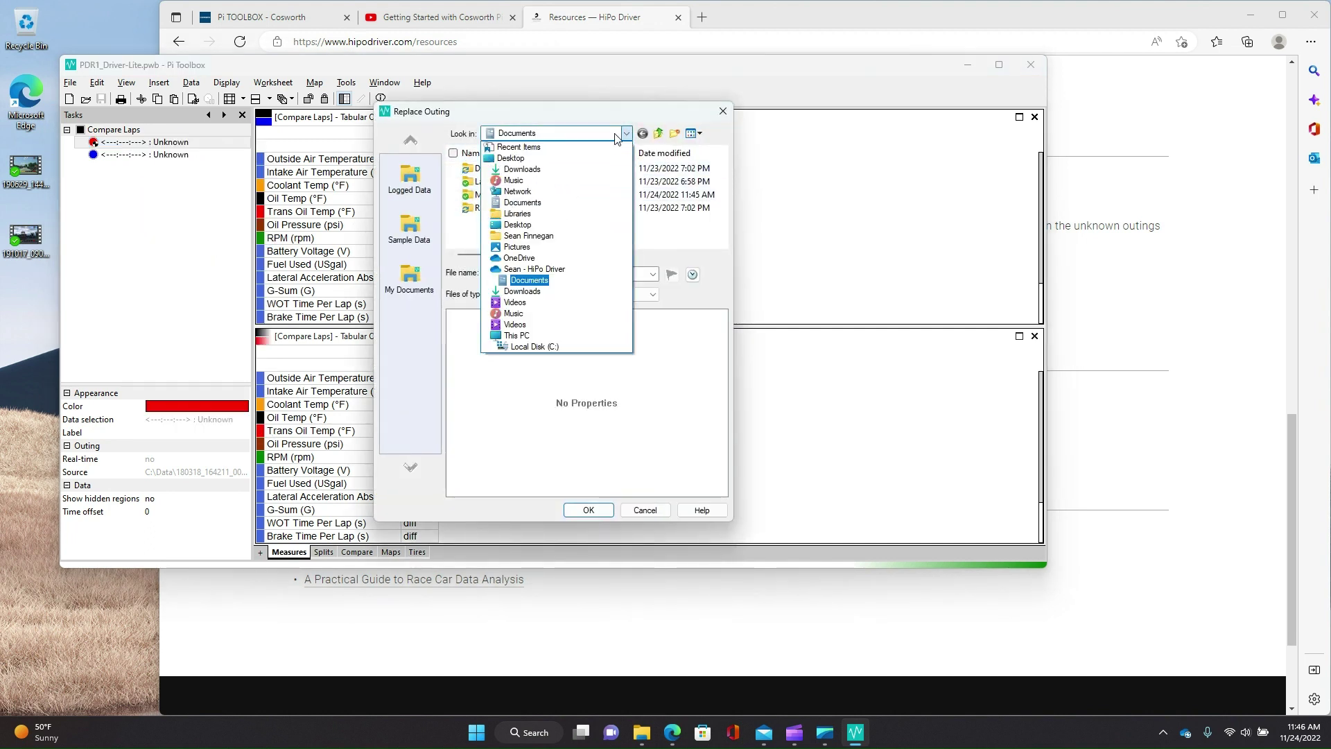
{"action": "left_click", "coordinate": [565, 158]}
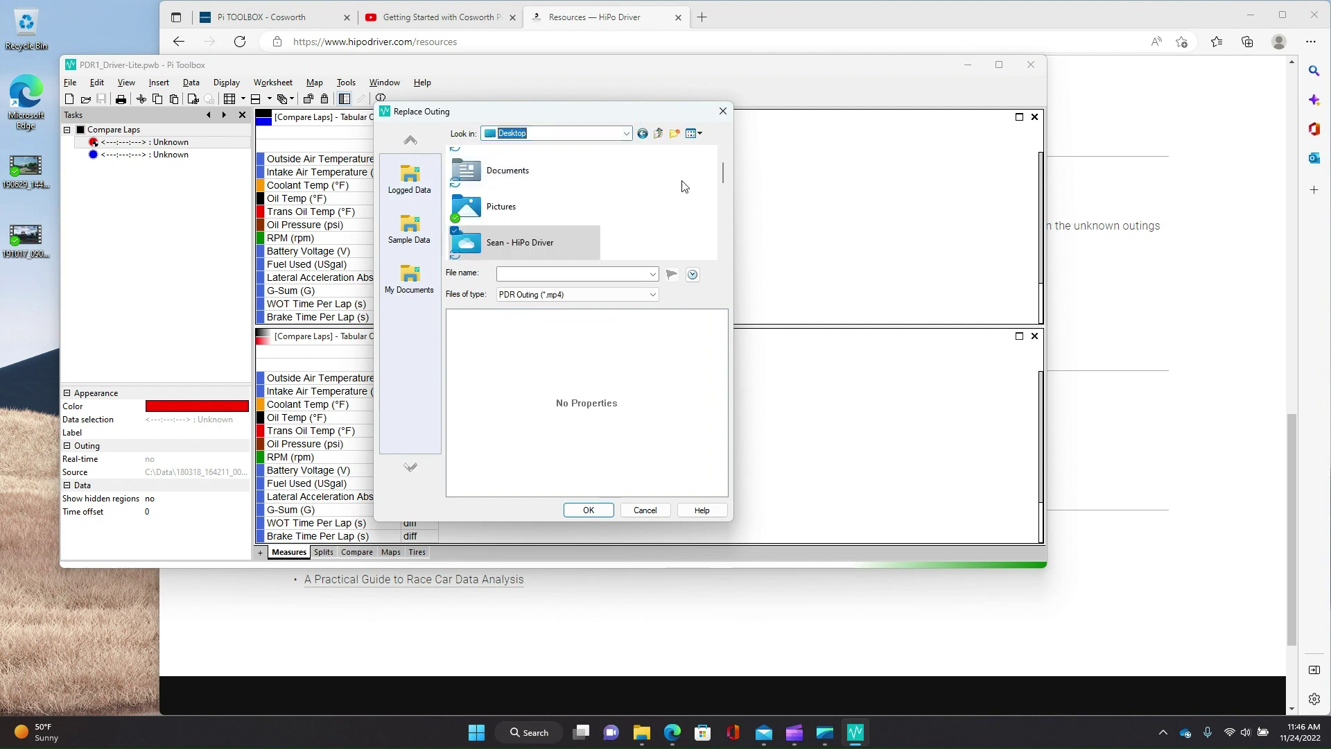
{"action": "scroll", "coordinate": [678, 232], "scroll_direction": "down", "scroll_amount": 3}
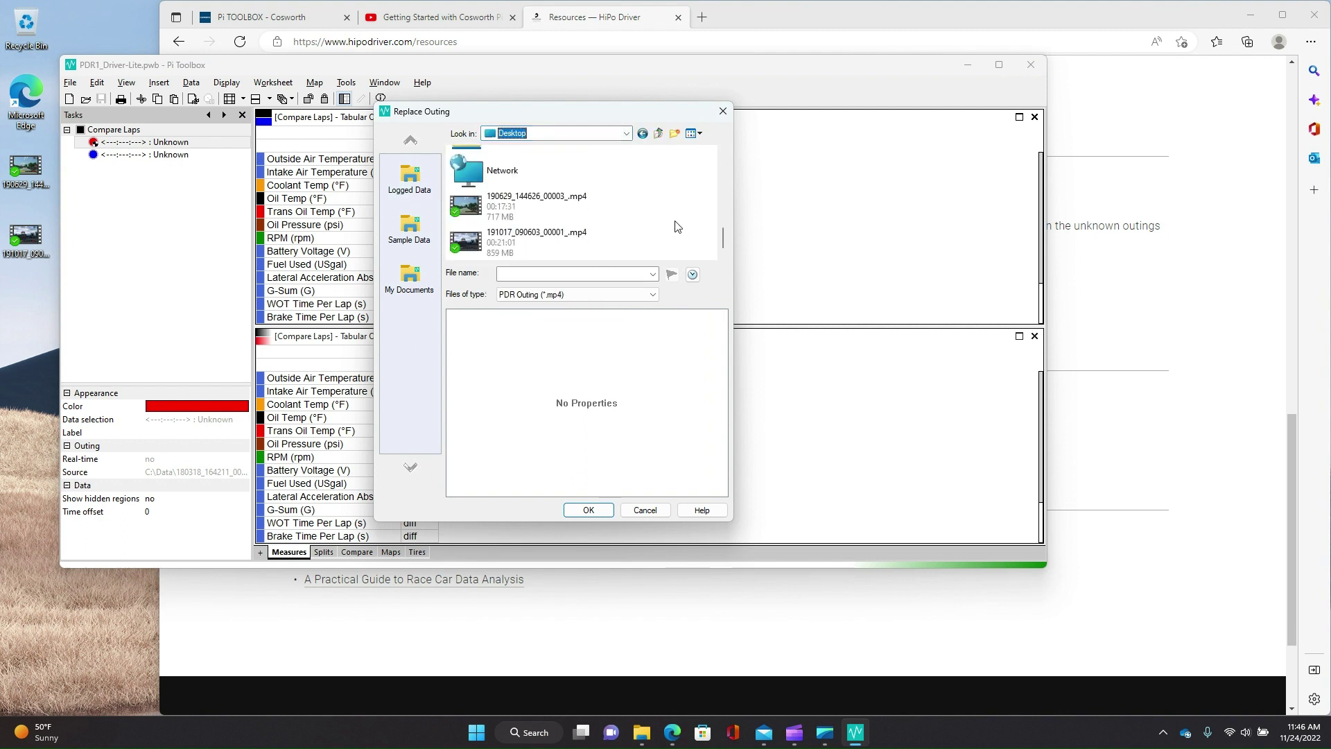
{"action": "left_click", "coordinate": [555, 212]}
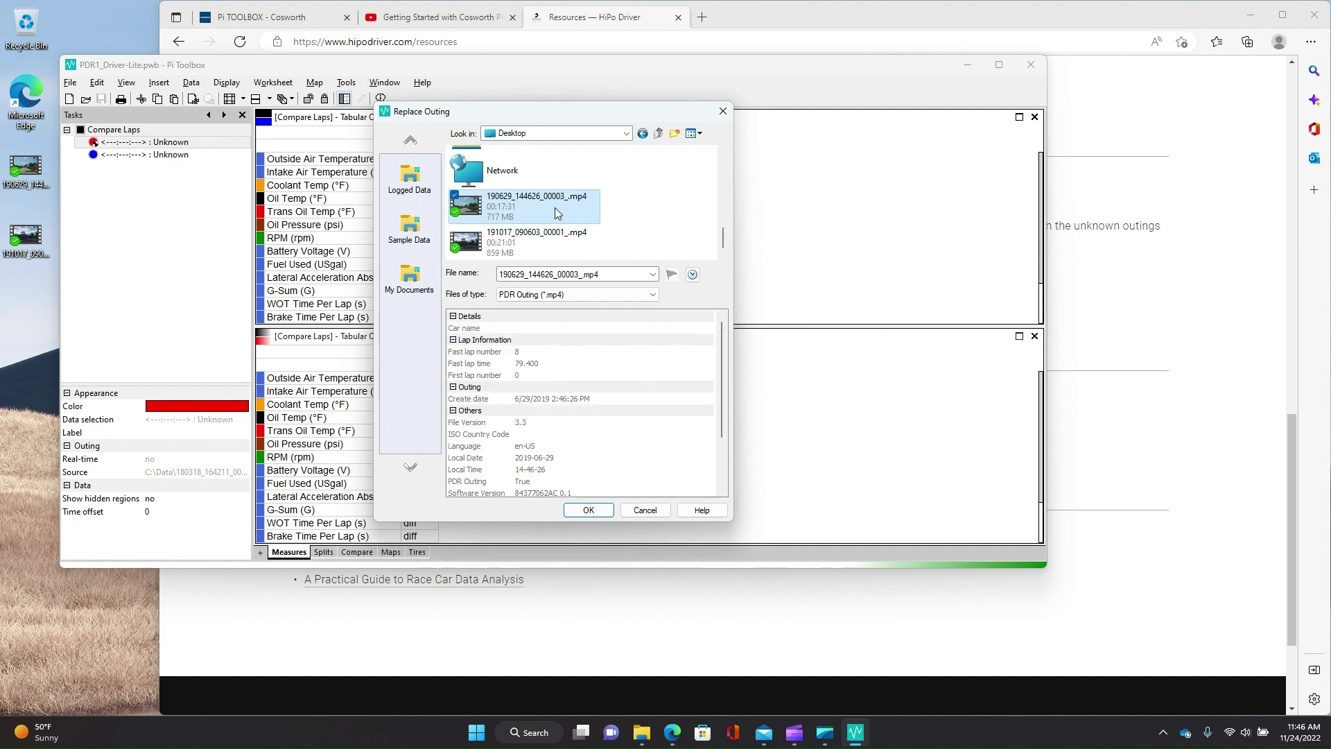
{"action": "left_click", "coordinate": [588, 510]}
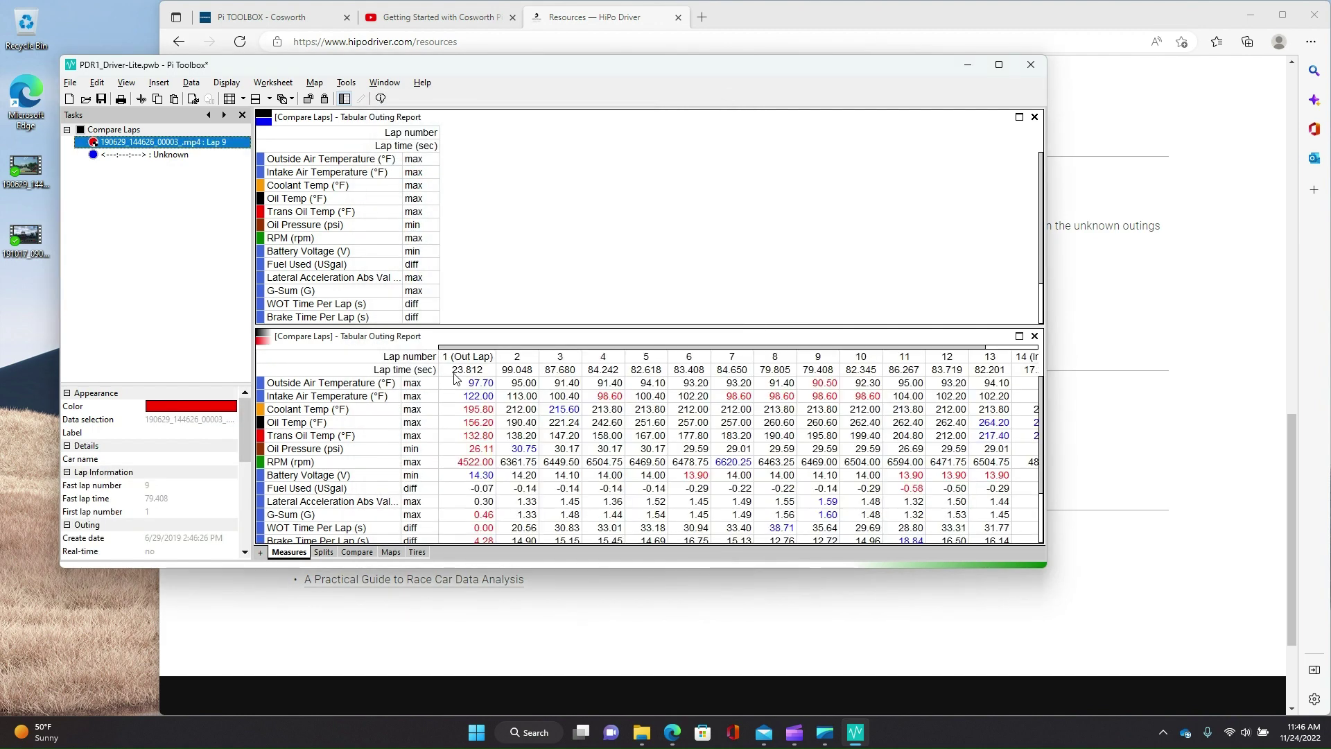
Replace the second Unknown outing with 191017_090603_00001_.mp4.
{"action": "right_click", "coordinate": [137, 155]}
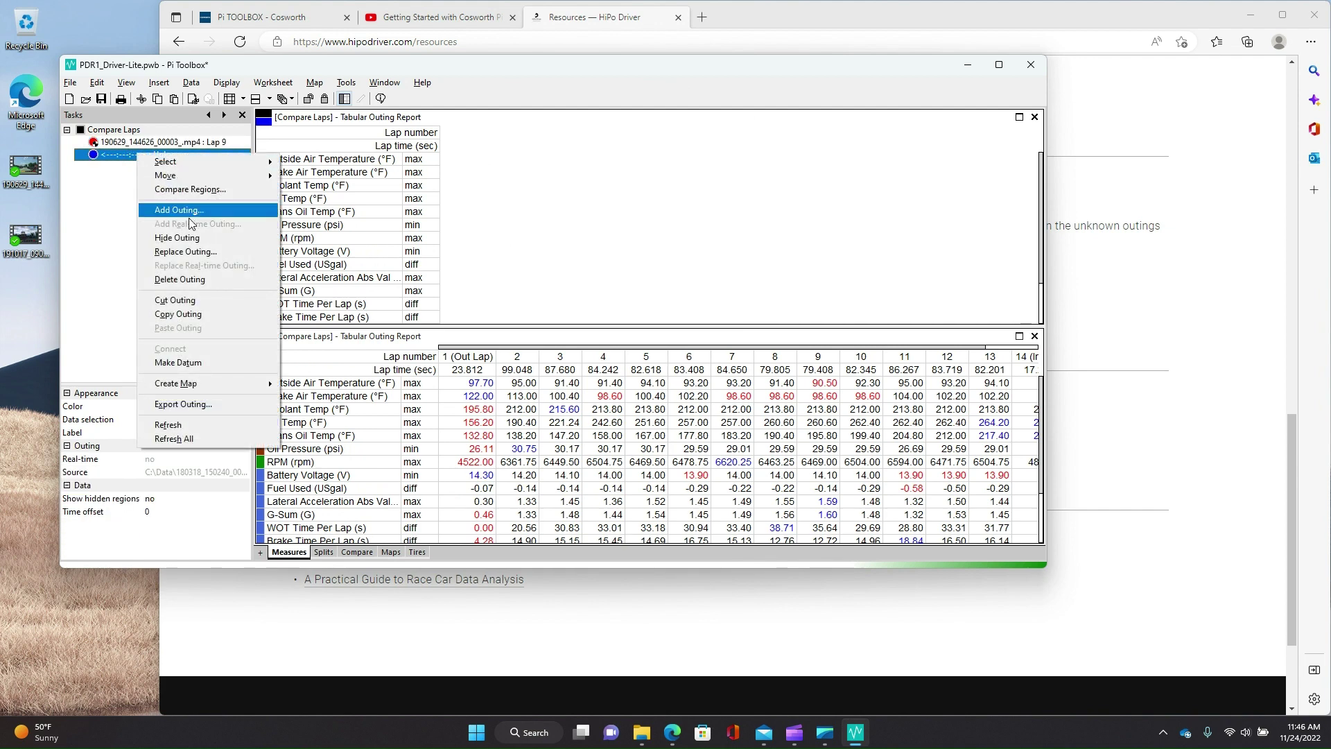
{"action": "left_click", "coordinate": [183, 251]}
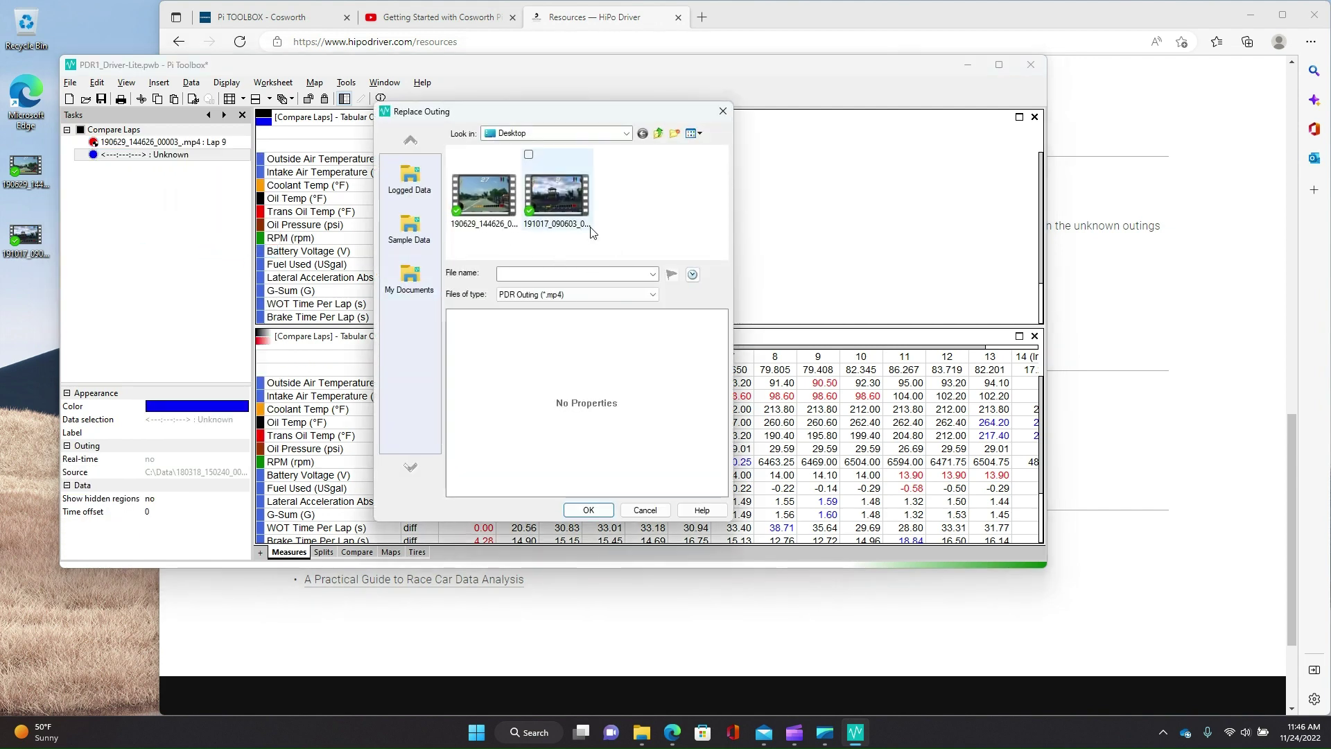
{"action": "left_click", "coordinate": [563, 197]}
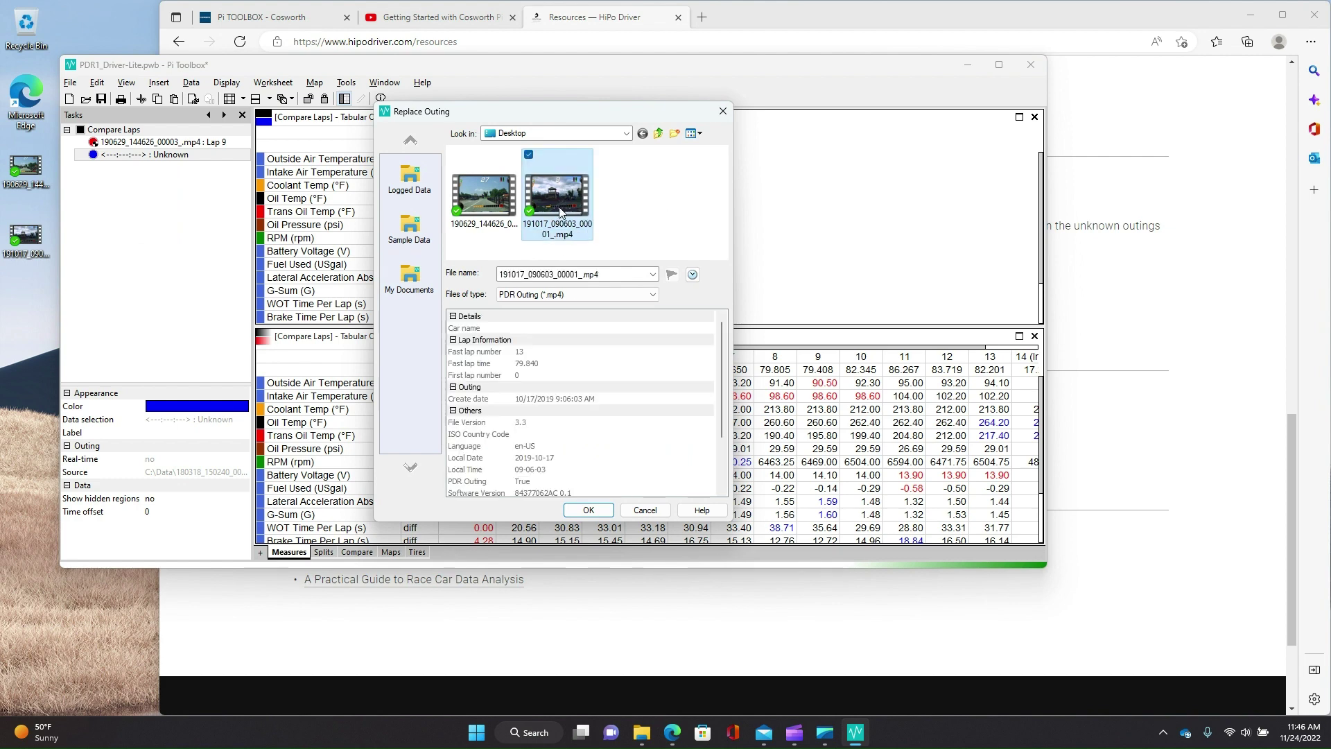
{"action": "left_click", "coordinate": [589, 511]}
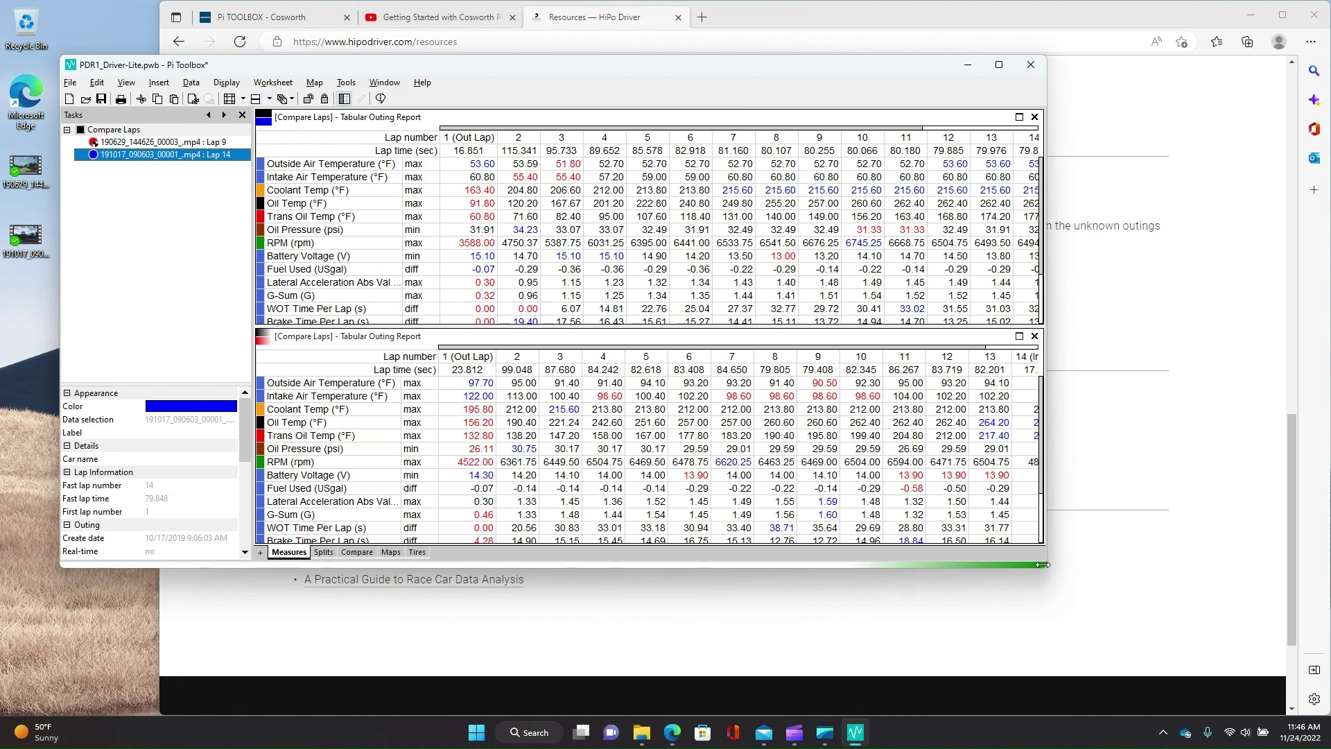
Enlarge the Pi Toolbox window and show the Splits sheet with both outings' Split Reports.
{"action": "left_click_drag", "start_coordinate": [1042, 568], "coordinate": [1182, 666]}
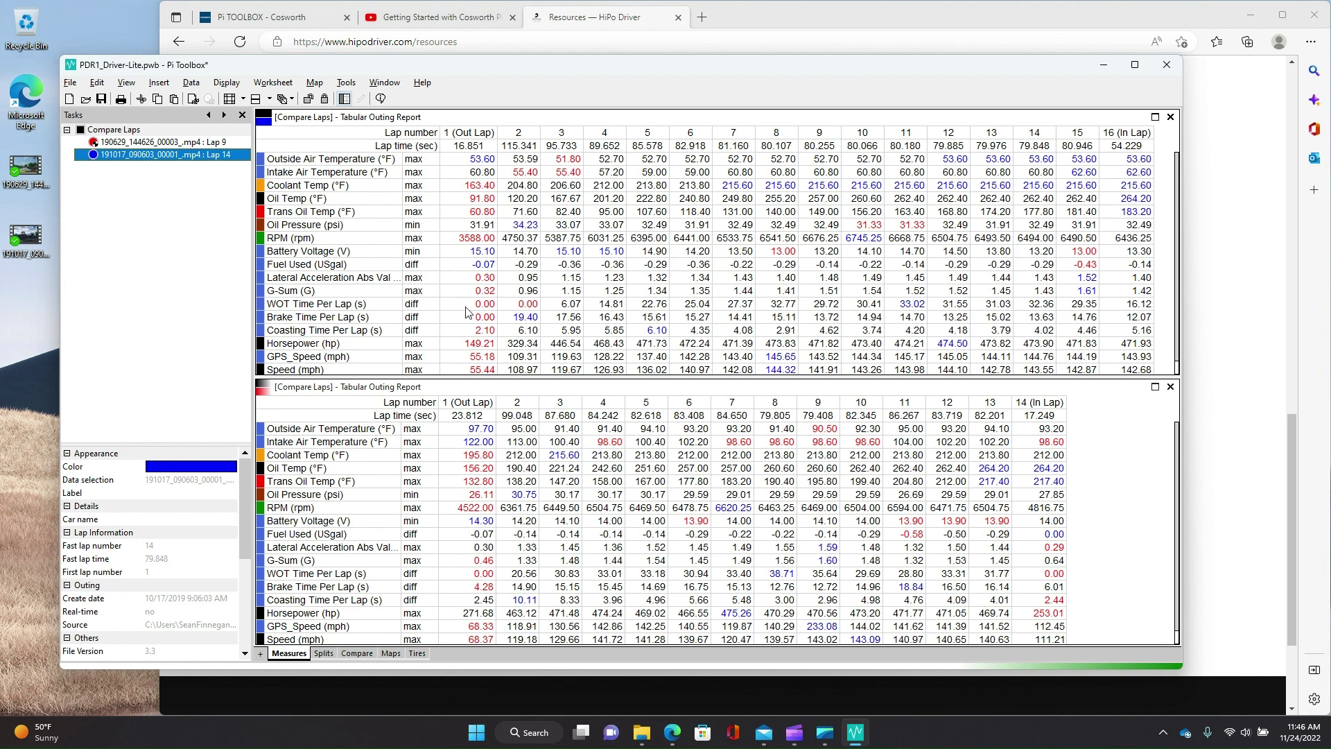
{"action": "left_click", "coordinate": [322, 654]}
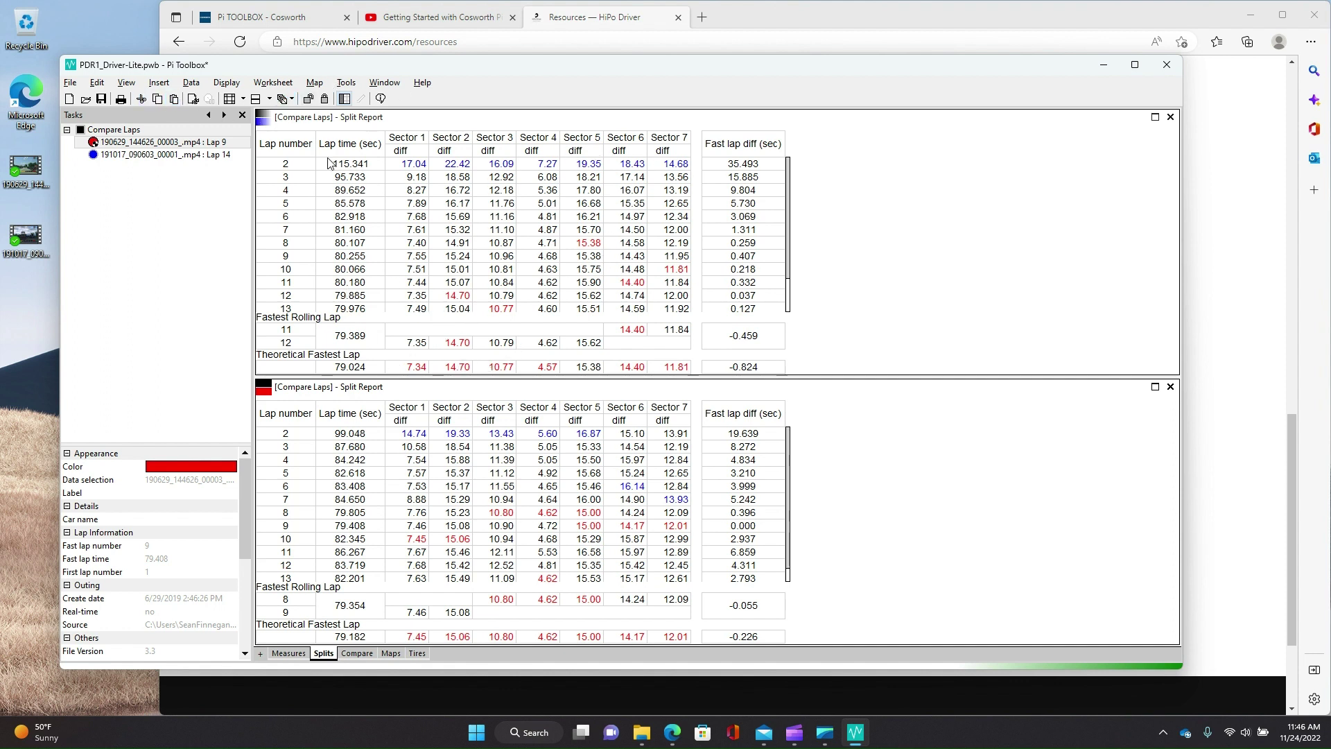
Show the Compare sheet with overlaid speed and time-delta traces, onboard videos and track map.
{"action": "left_click", "coordinate": [365, 655]}
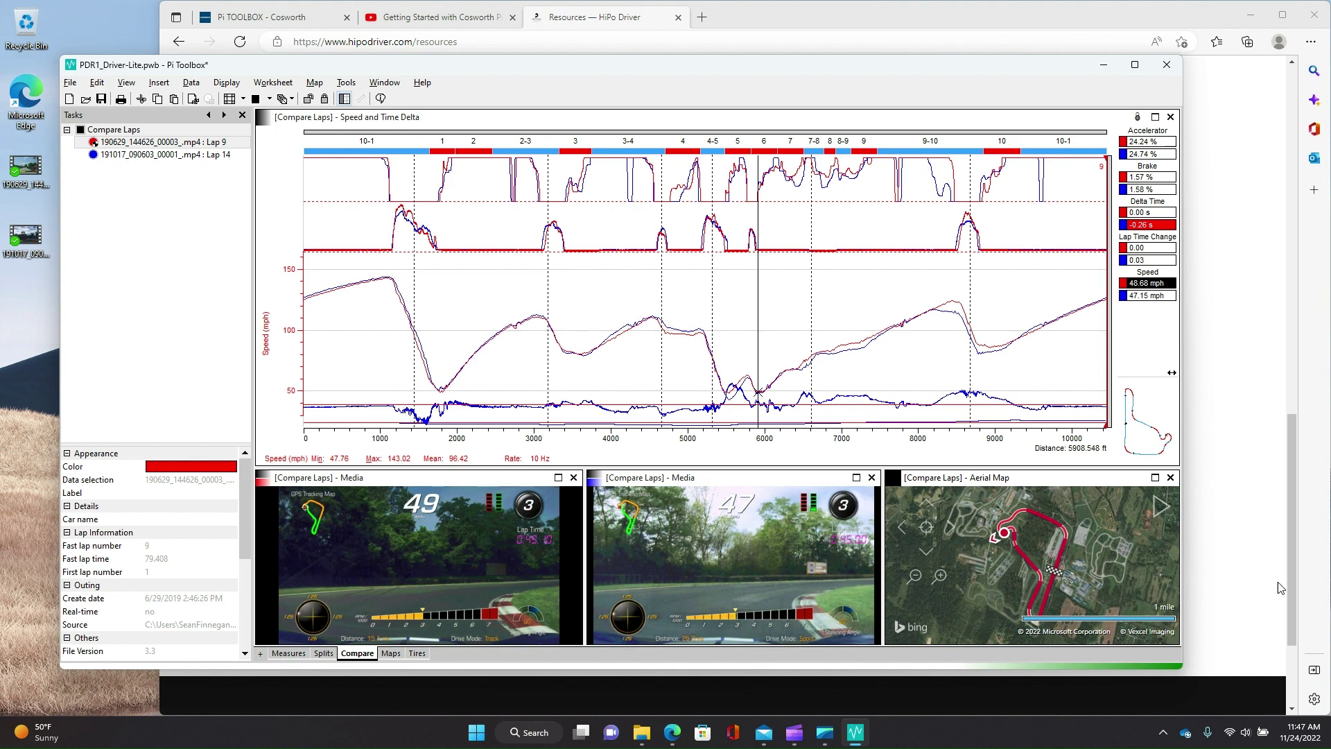
Show the Maps sheet's five Summit Point Main maps coloured by oversteer, throttle, brake, WOT/Coast/Brake and G-Sum.
{"action": "left_click", "coordinate": [391, 654]}
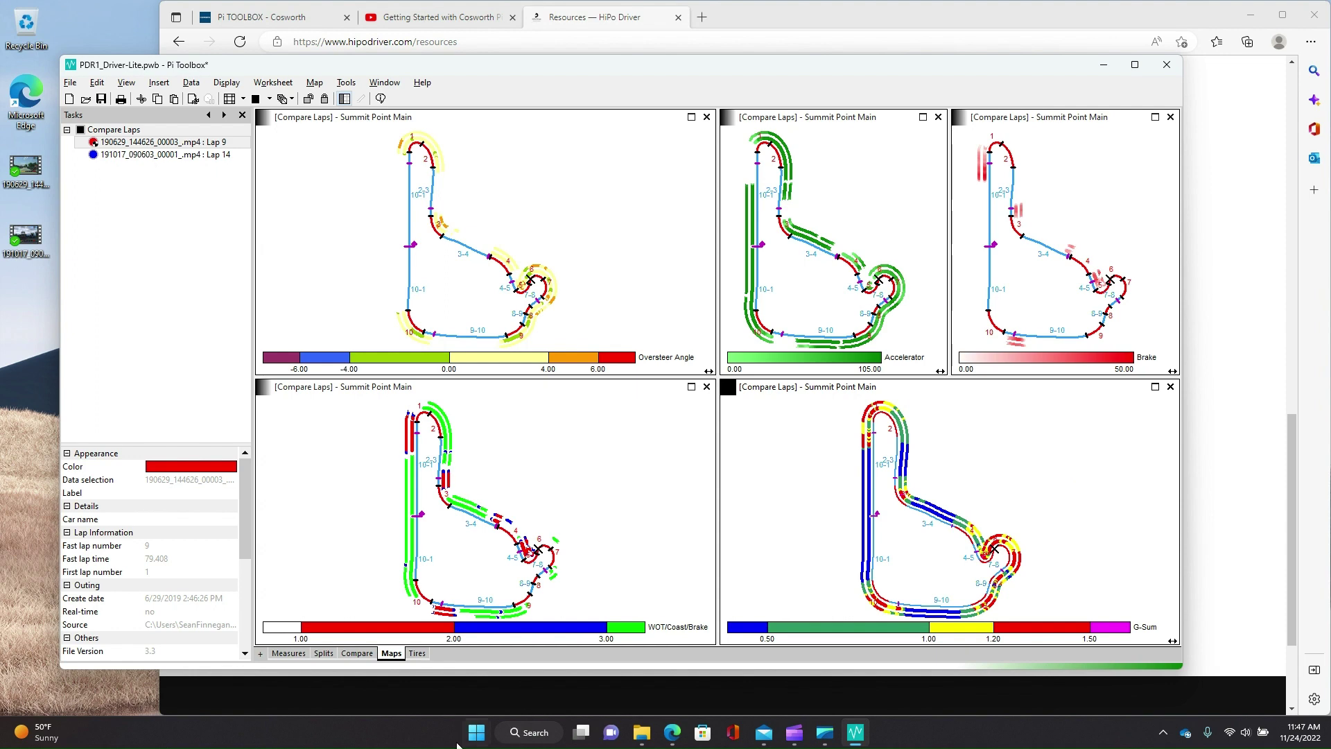
View the Tires sheet's pressures and temperatures, then go back to the Measures lap tables.
{"action": "left_click", "coordinate": [418, 653]}
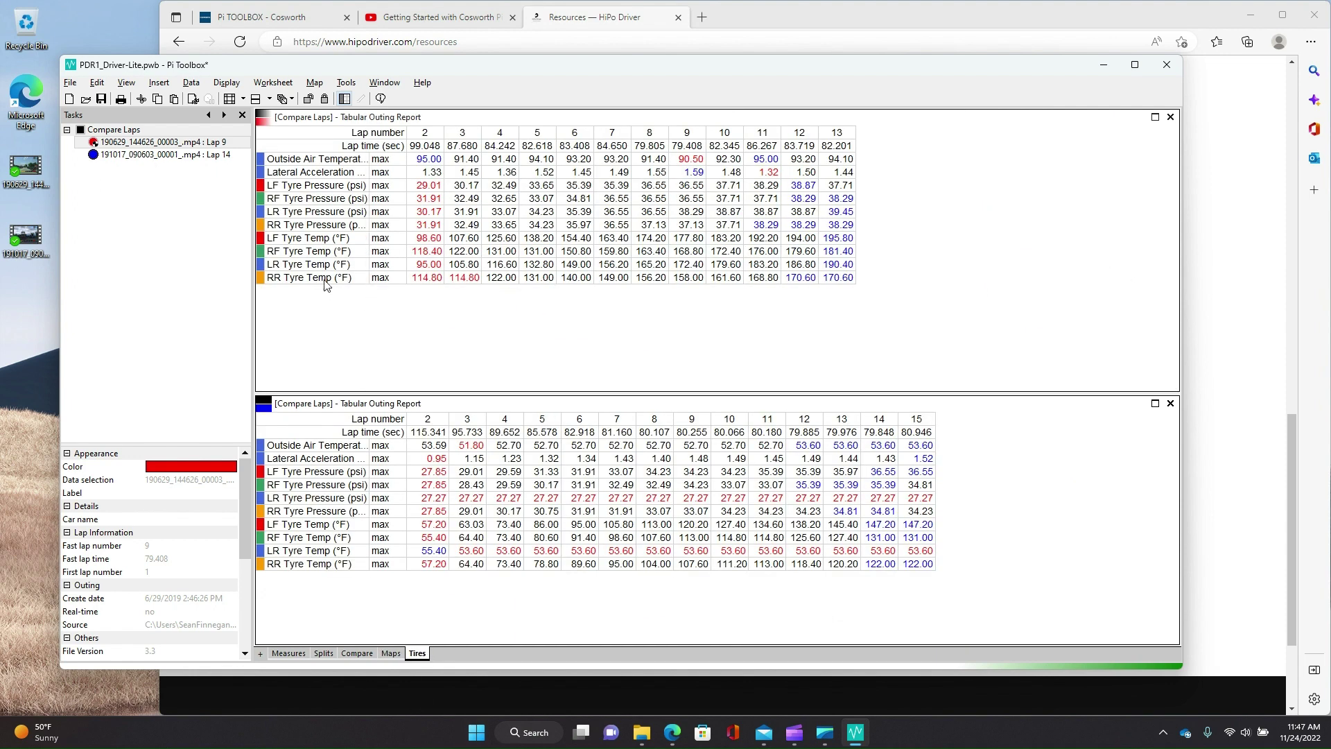
{"action": "left_click", "coordinate": [288, 654]}
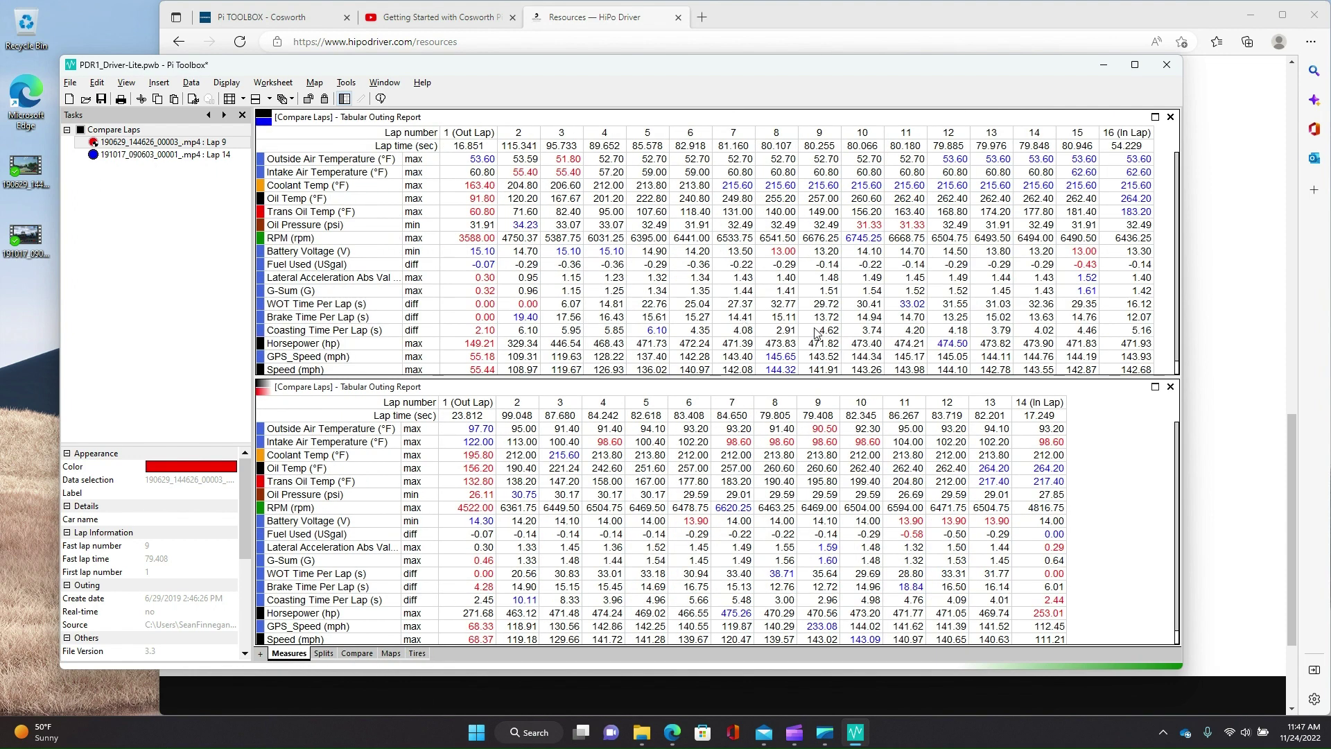